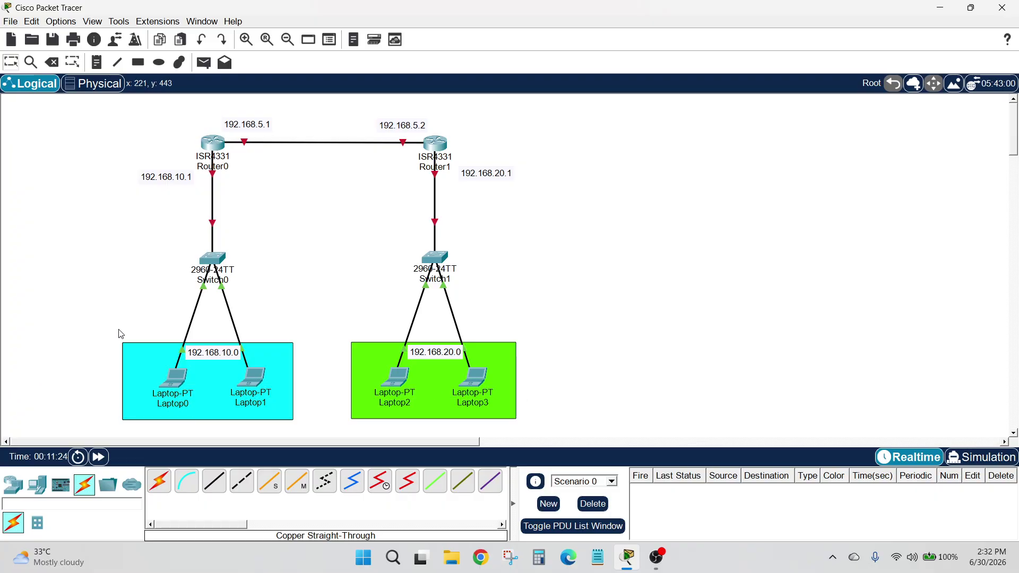
Examine the two laptop networks, the switches and the routers in the topology
left_click_drag(102, 320, 607, 425)
left_click(639, 370)
left_click(168, 345)
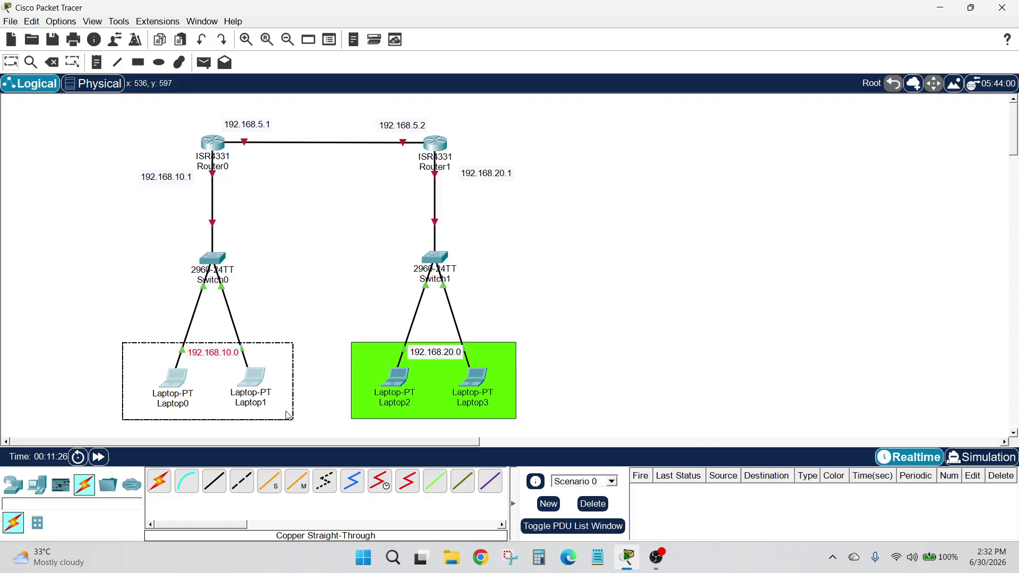
left_click(274, 241)
left_click(374, 344)
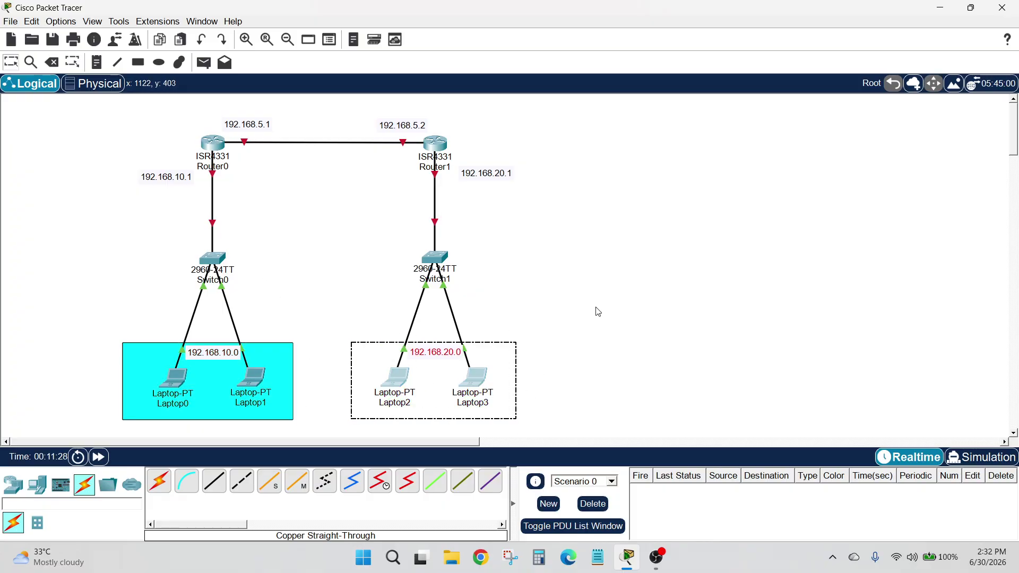
left_click(552, 295)
left_click_drag(156, 247, 275, 290)
left_click(384, 261)
left_click_drag(165, 130, 504, 173)
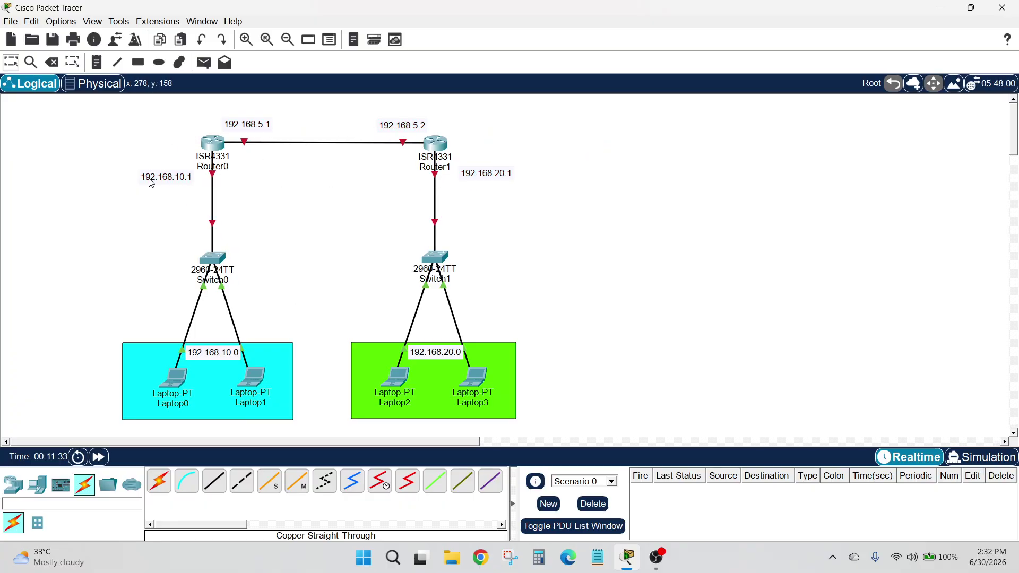
Nudge the gateway address labels beside both routers and the network address labels in both laptop areas slightly
left_click_drag(181, 183, 186, 184)
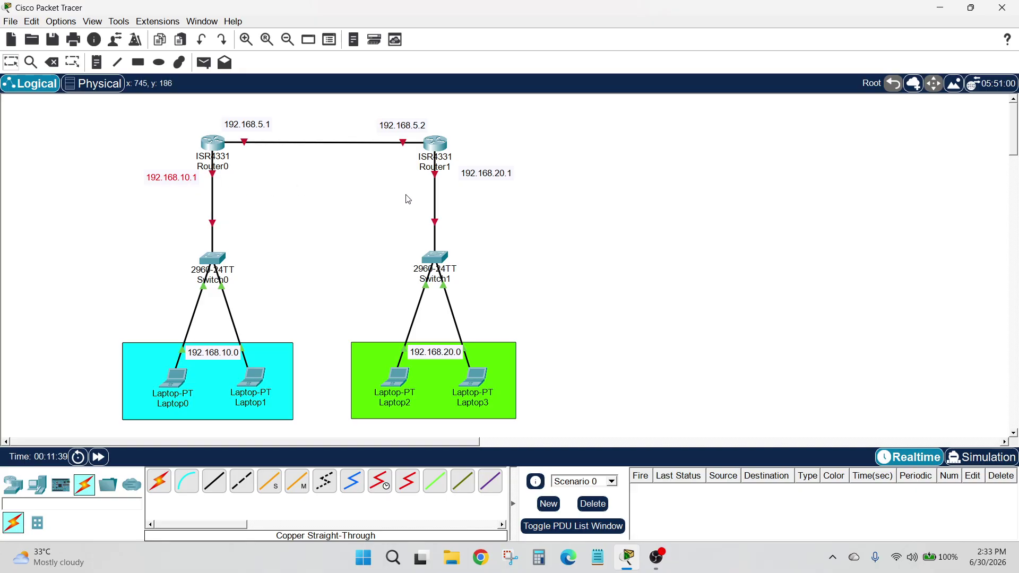
left_click(486, 181)
left_click_drag(486, 181, 483, 182)
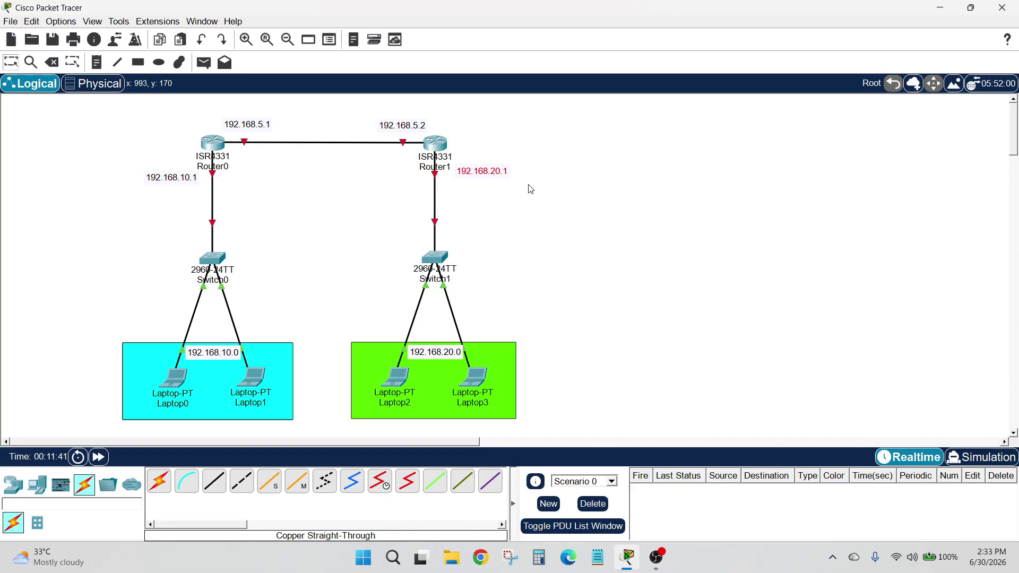
left_click(426, 179)
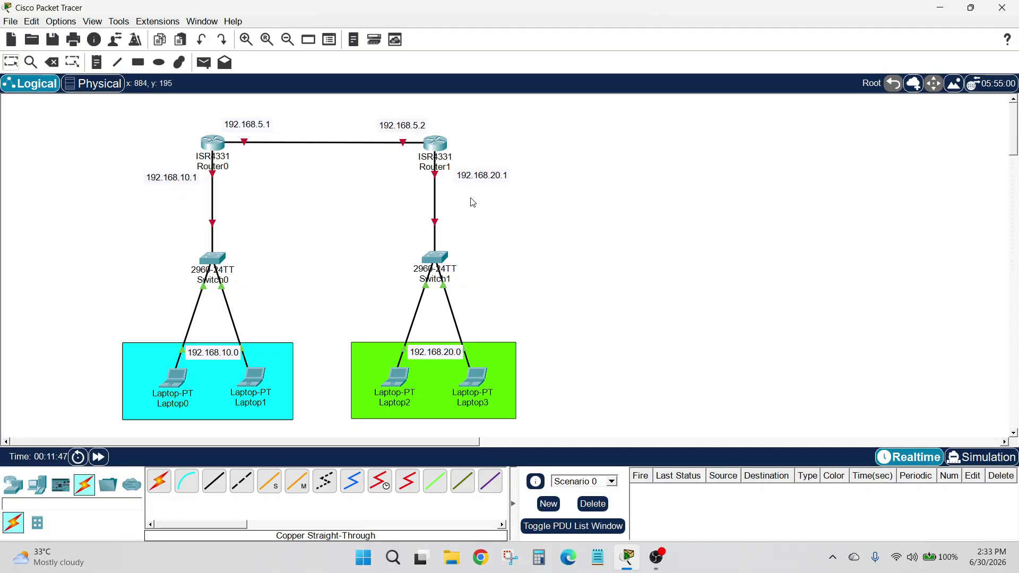
left_click(217, 356)
left_click_drag(215, 356, 215, 358)
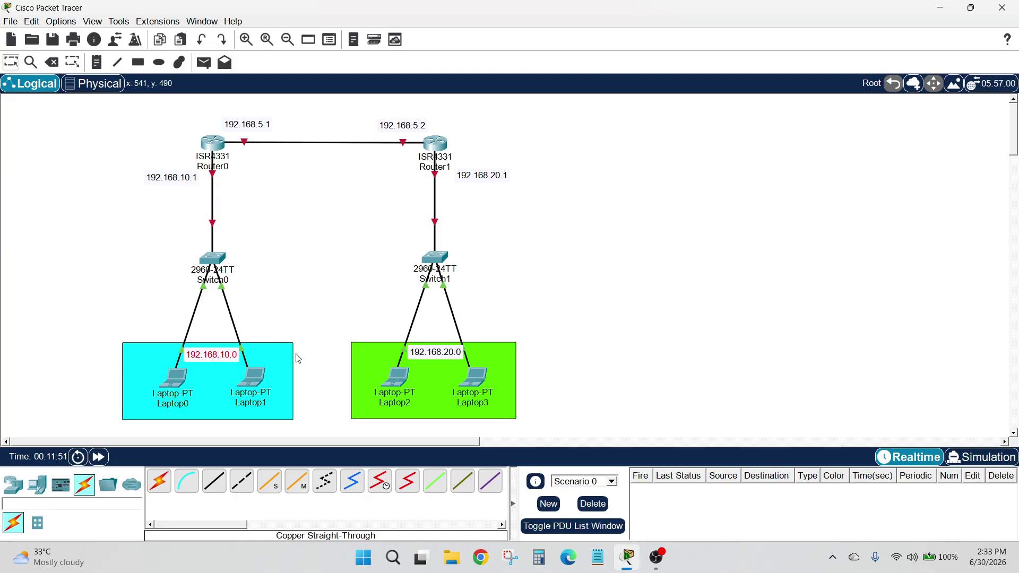
left_click_drag(429, 353, 426, 353)
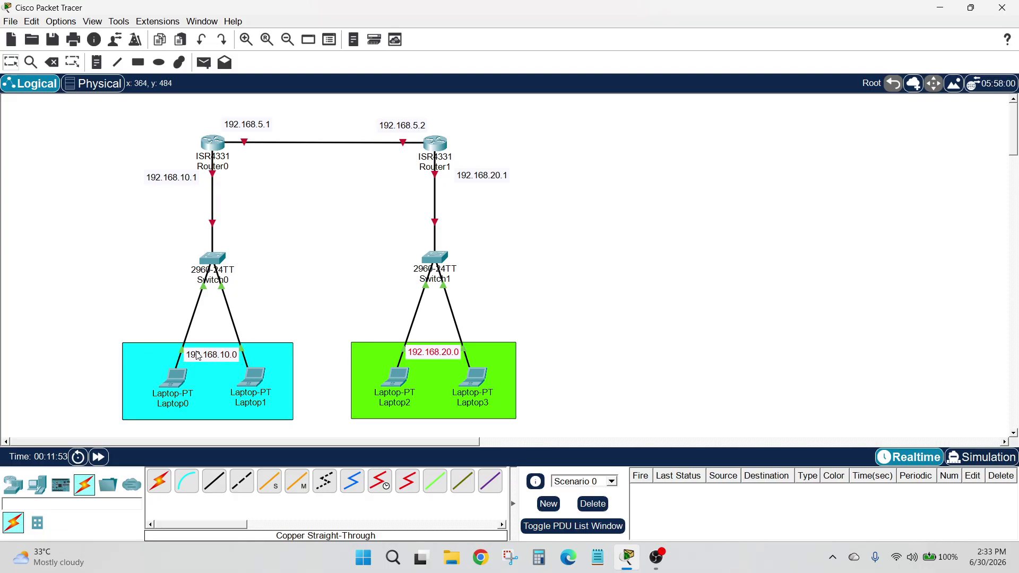
Configure Laptop0 with IPv4 address 192.168.10.2, subnet mask 255.255.255.0 and default gateway 192.168.10.1
left_click(171, 390)
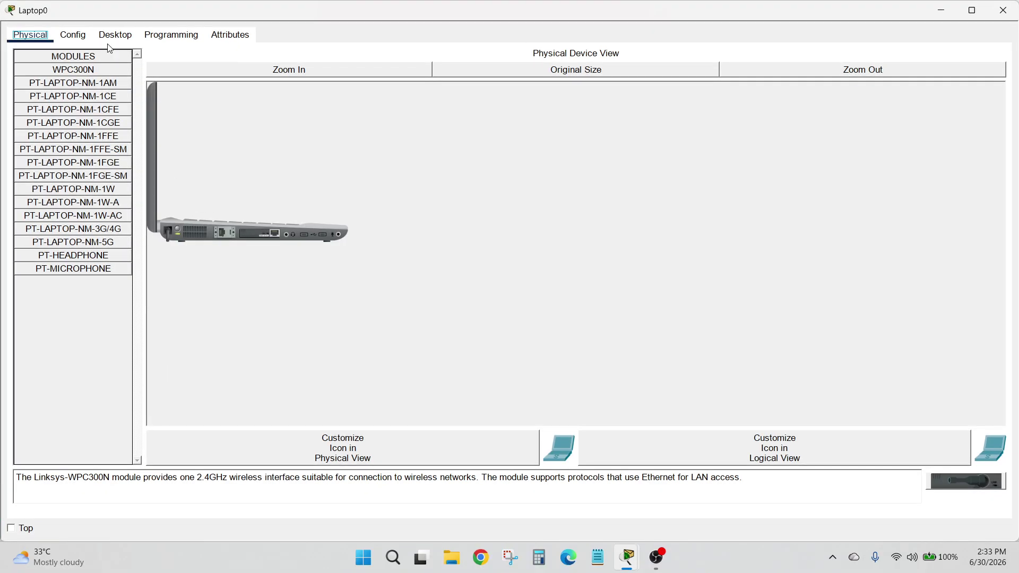
left_click(109, 37)
left_click(94, 77)
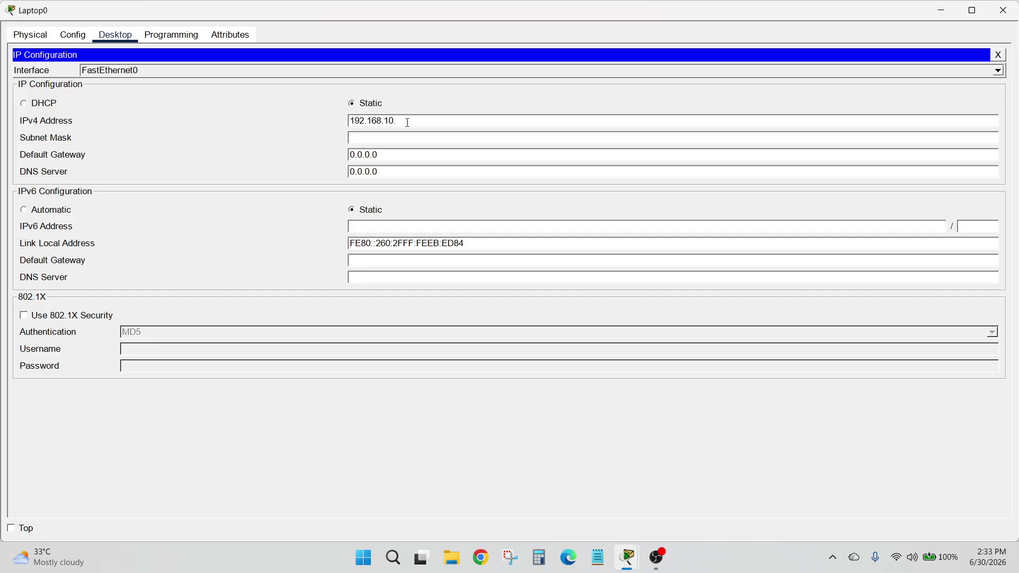
key("Tab")
key("Tab")
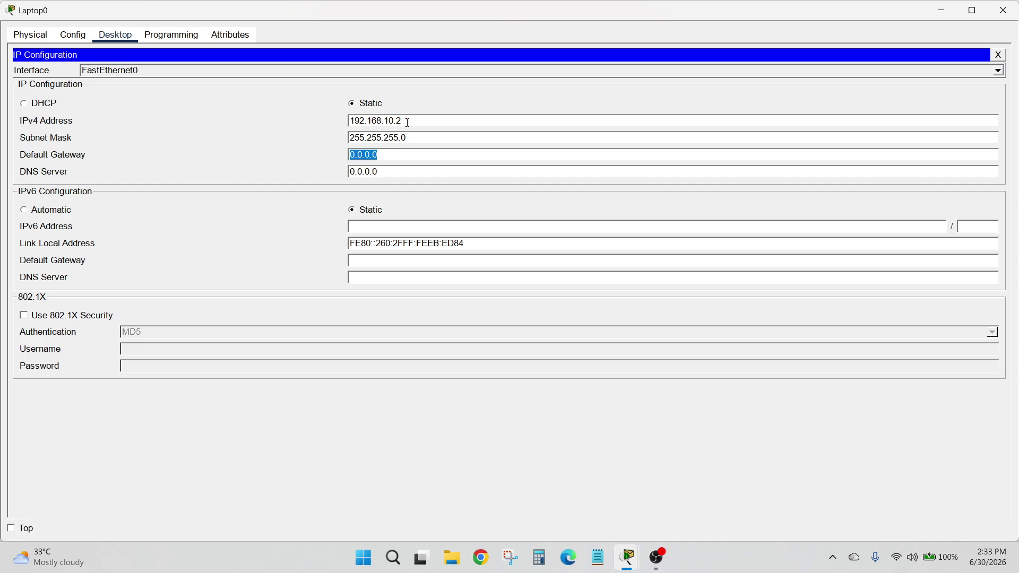
type("192.168.10.1")
left_click(1003, 10)
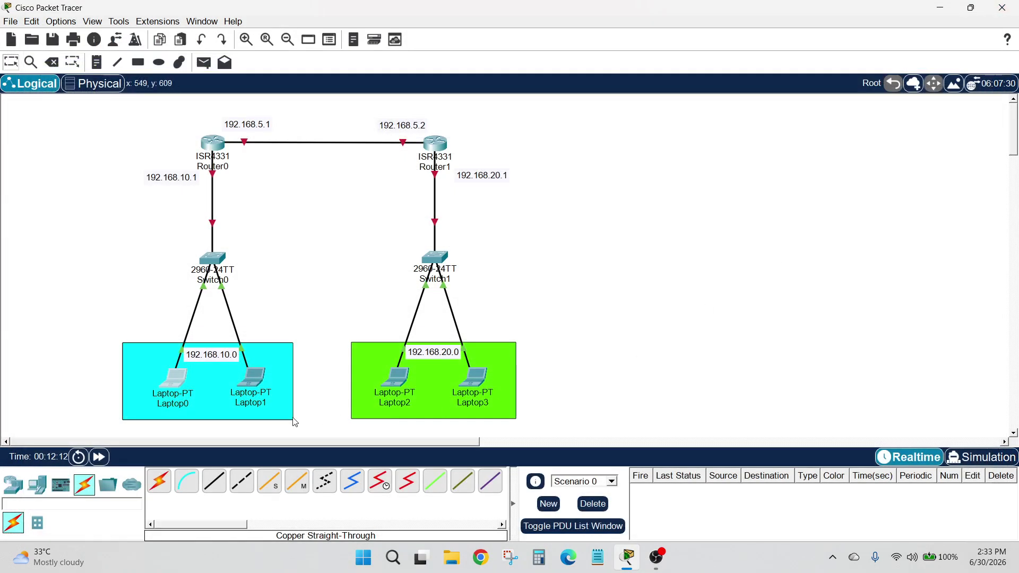
Configure Laptop1 with IPv4 address 192.168.10.3, subnet mask 255.255.255.0 and default gateway 192.168.10.1
left_click(243, 379)
left_click(115, 35)
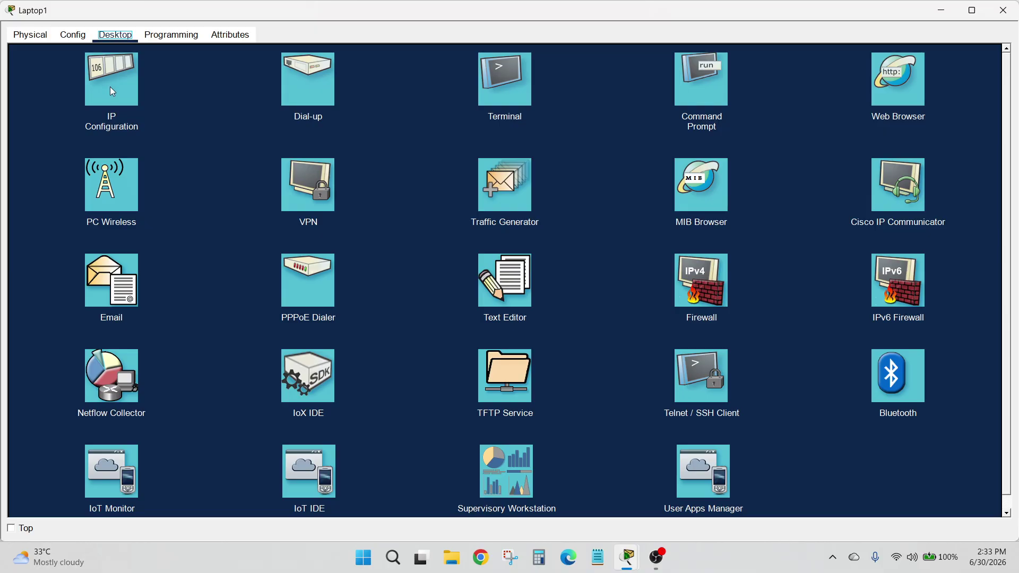
left_click(110, 87)
left_click(485, 121)
type("19")
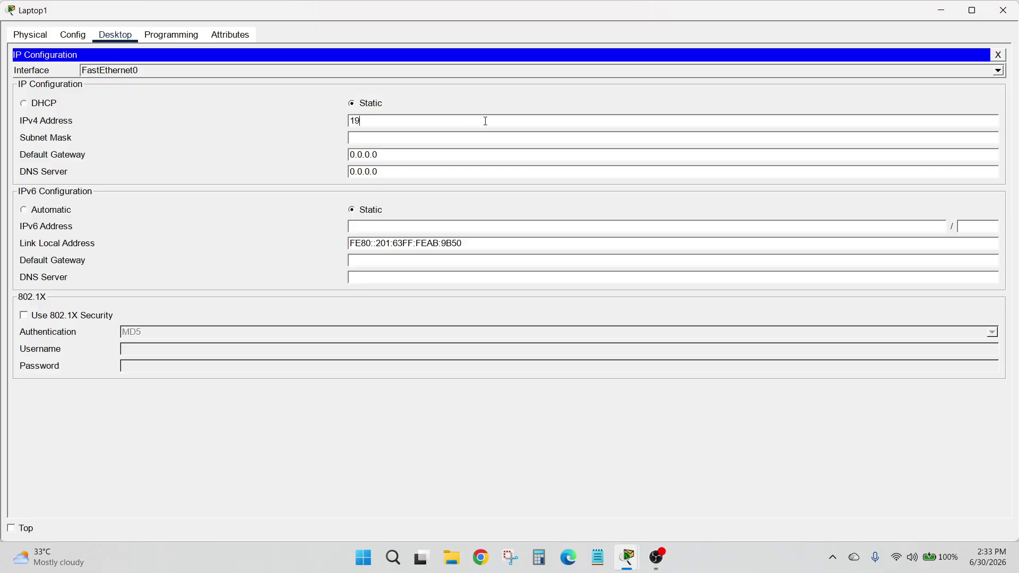
type("2.168.10.3")
key("Tab")
key("Tab")
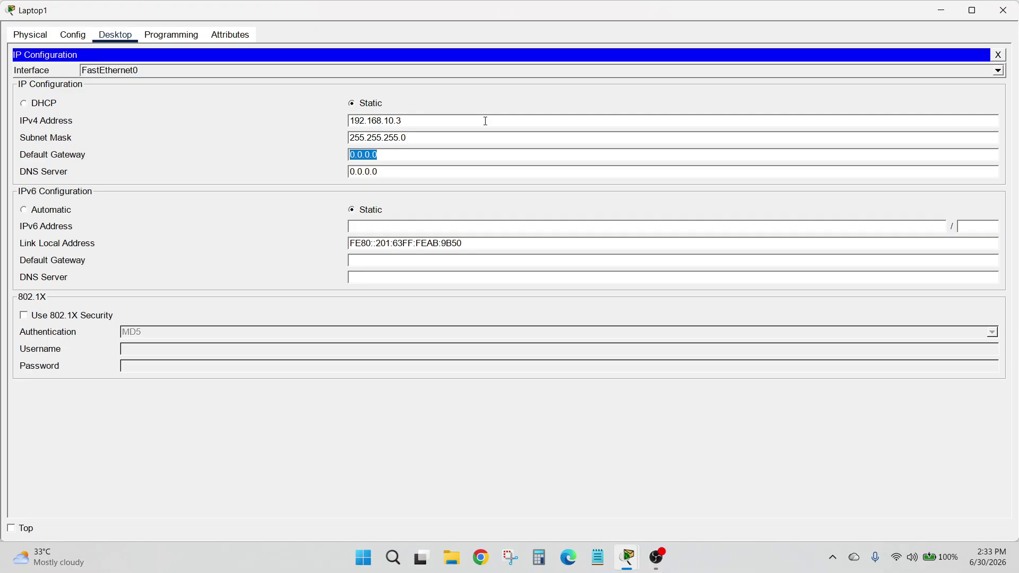
type("192.168.10.1")
left_click(1002, 10)
Configure Laptop2 with IPv4 address 192.168.20.2, subnet mask 255.255.255.0 and default gateway 192.168.20.1
left_click(401, 385)
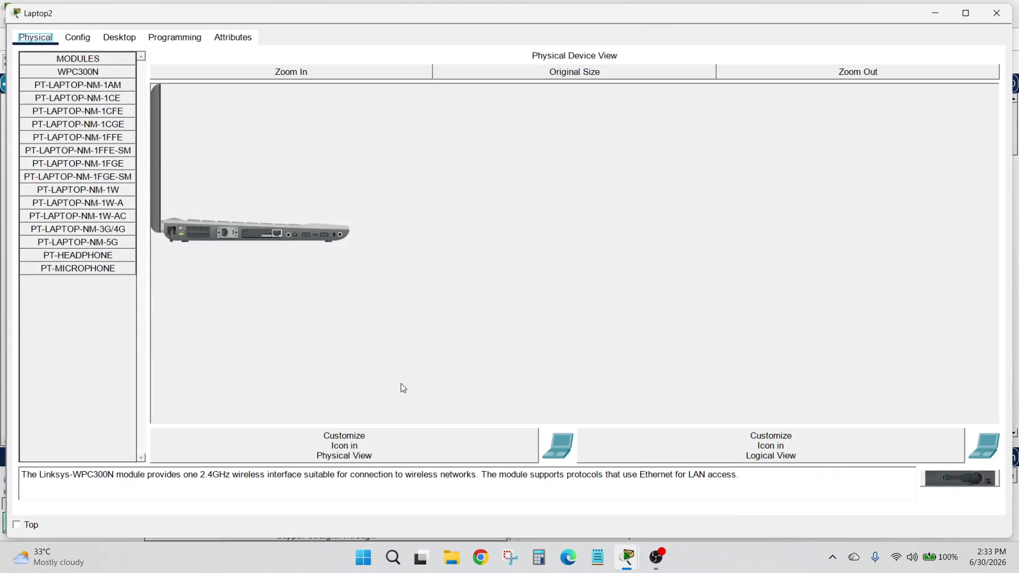
left_click(118, 35)
left_click(122, 80)
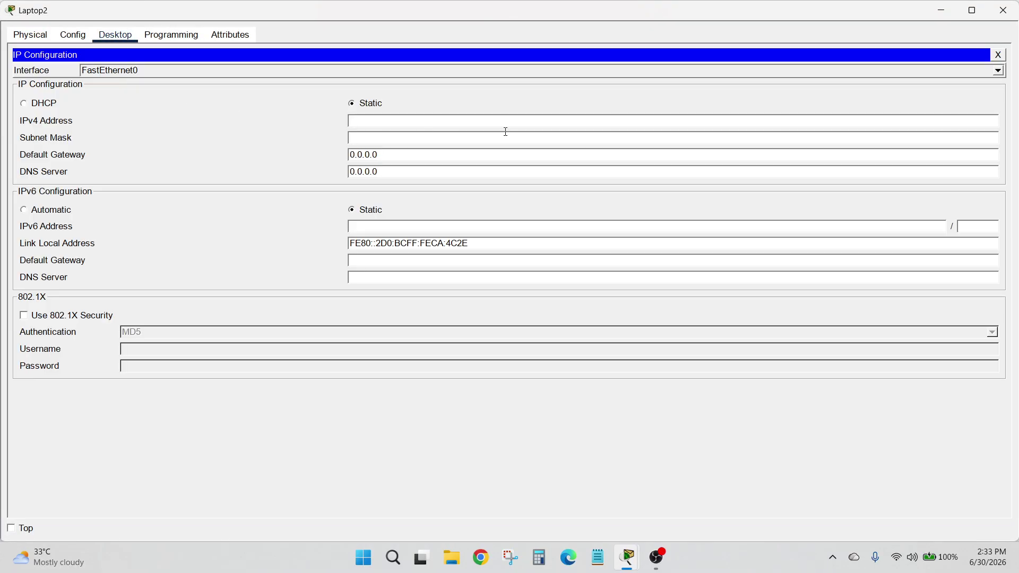
left_click(512, 121)
type("192.168.20.2")
key("Tab")
key("Tab")
type("192.1")
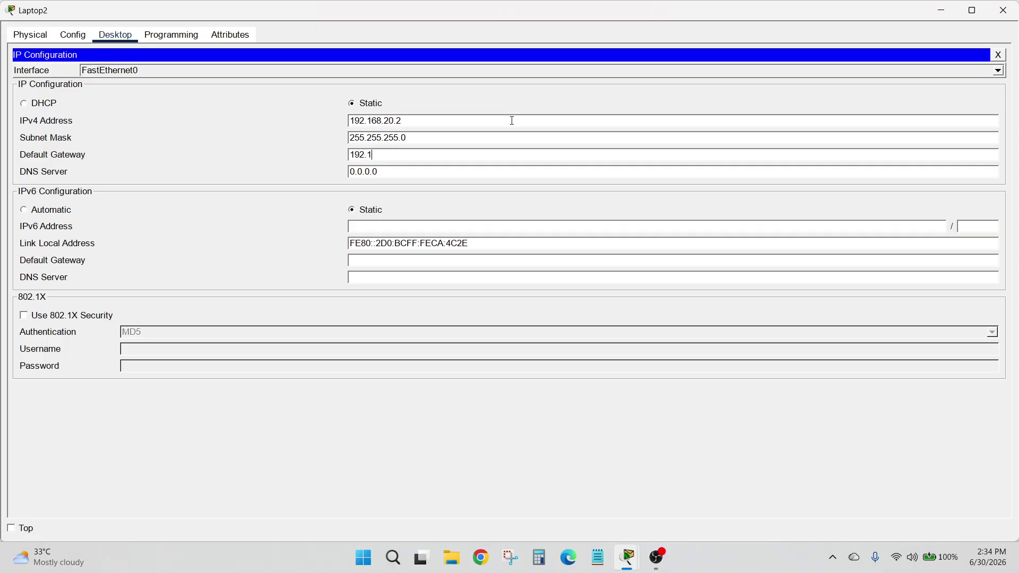
type("68.20.1")
left_click(1002, 10)
Configure Laptop3 with IPv4 address 192.168.20.3, subnet mask 255.255.255.0 and default gateway 192.168.20.1
double_click(487, 381)
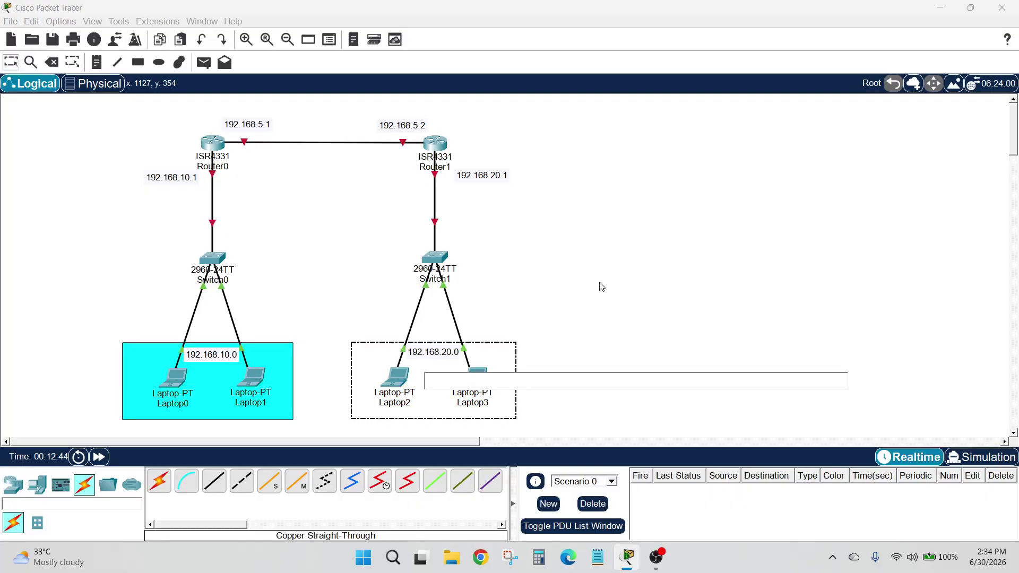
left_click(470, 399)
left_click(470, 399)
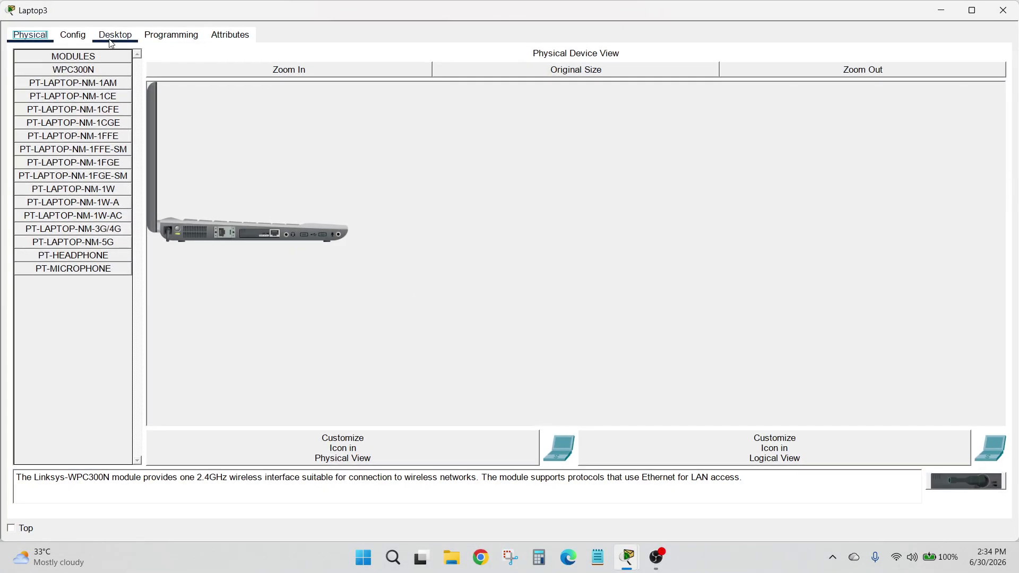
left_click(115, 34)
left_click(147, 75)
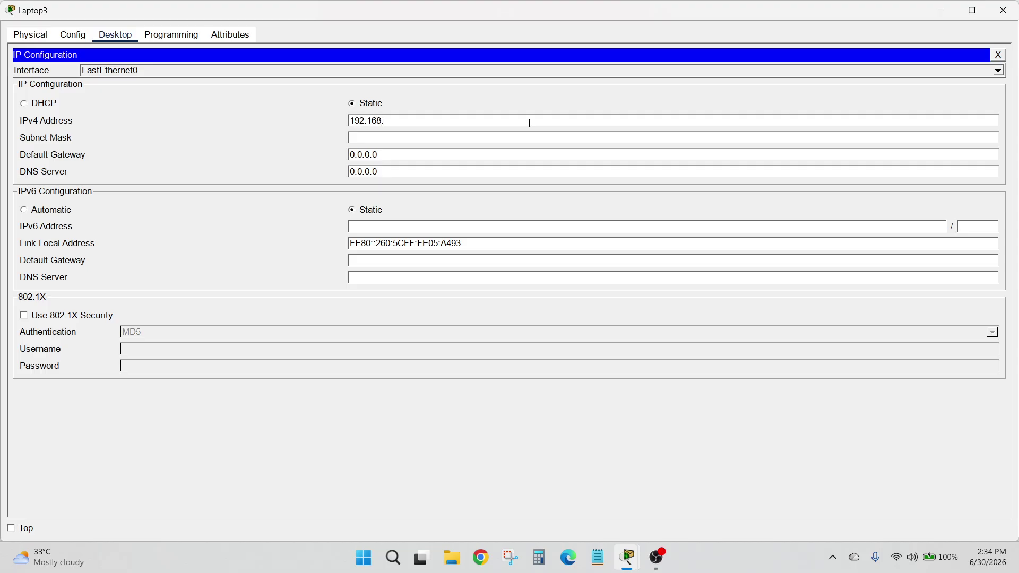
key("Tab")
key("Tab")
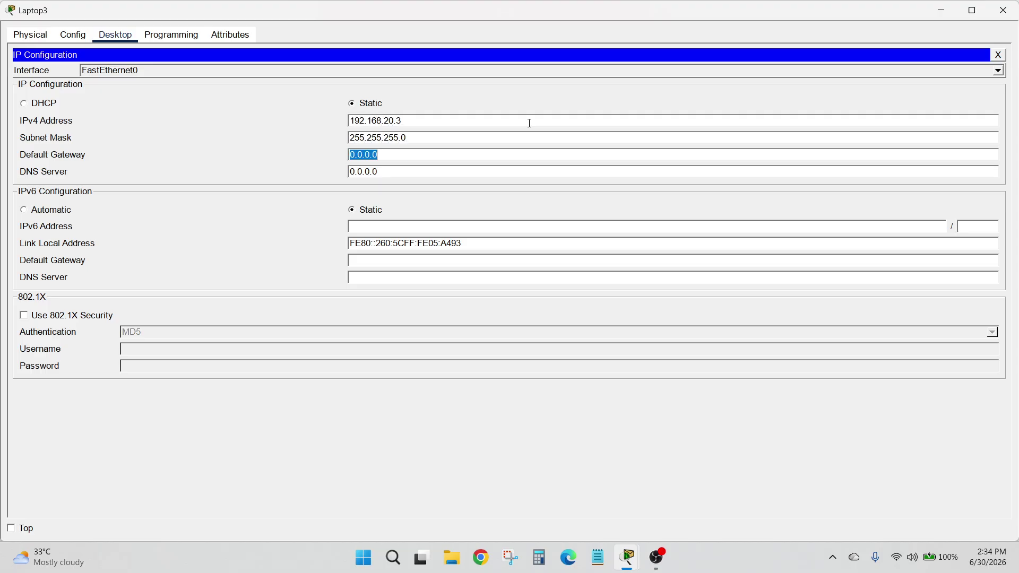
type("192.168.20.1")
left_click(1003, 10)
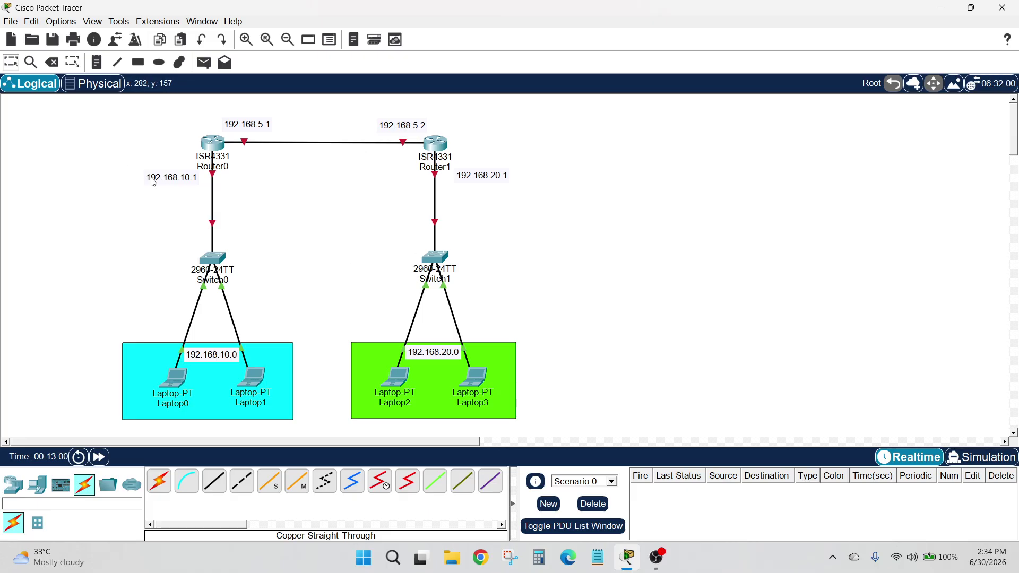
left_click_drag(157, 120, 589, 204)
left_click(614, 182)
mouse_move(214, 176)
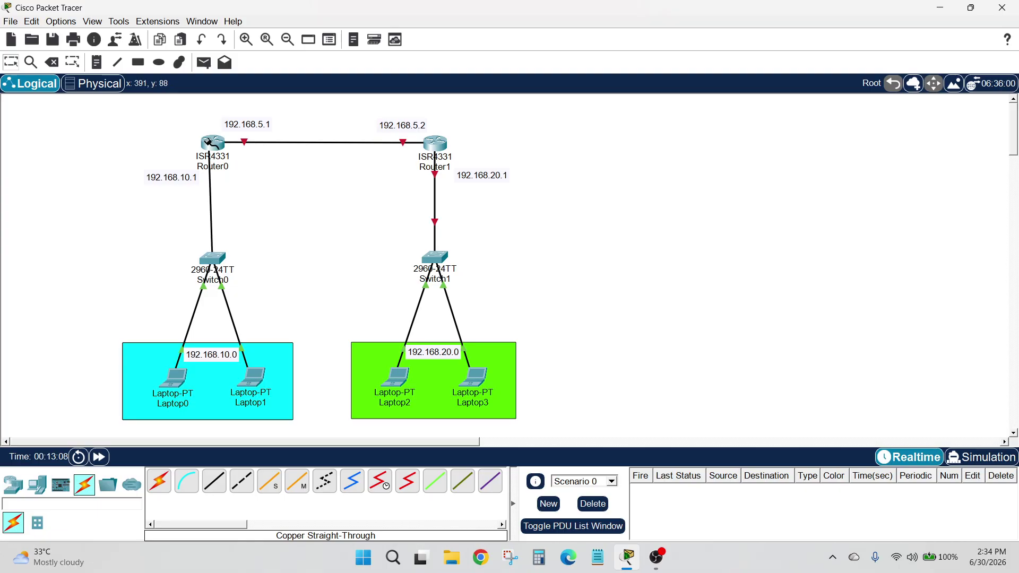
left_click(213, 145)
left_click(276, 191)
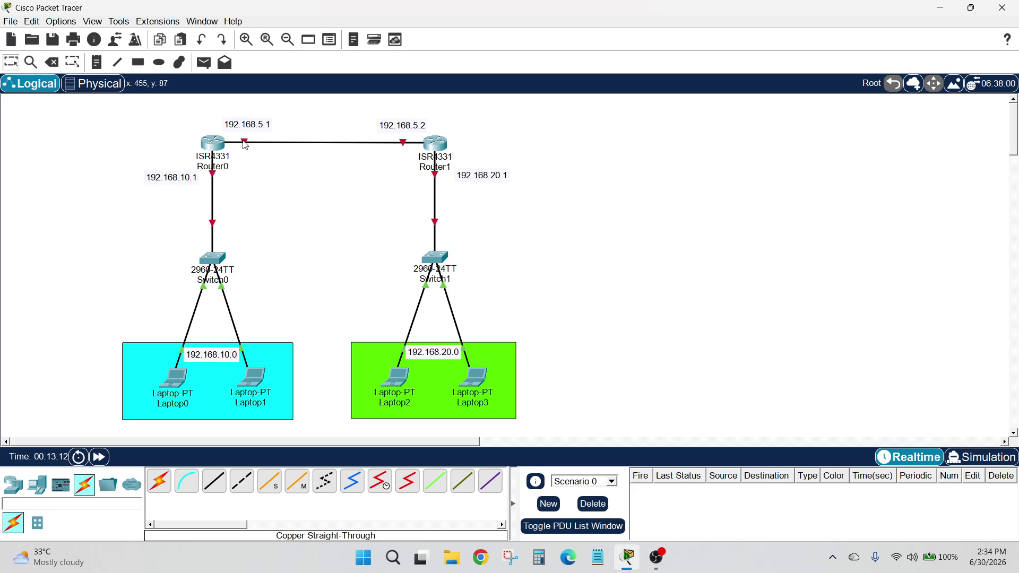
Open Router0's command line and decline the initial configuration dialog to reach the router prompt
left_click(215, 144)
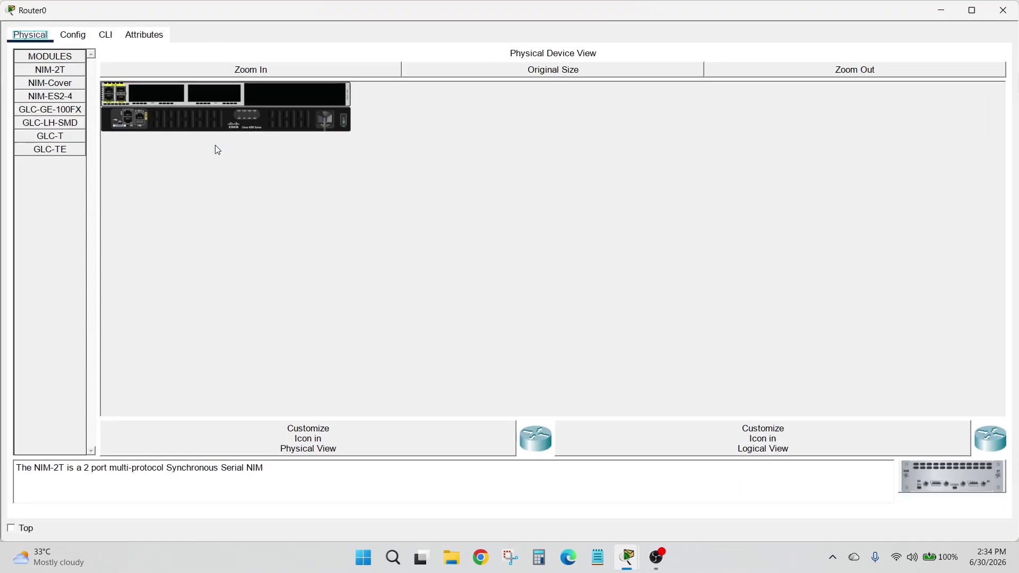
left_click(105, 35)
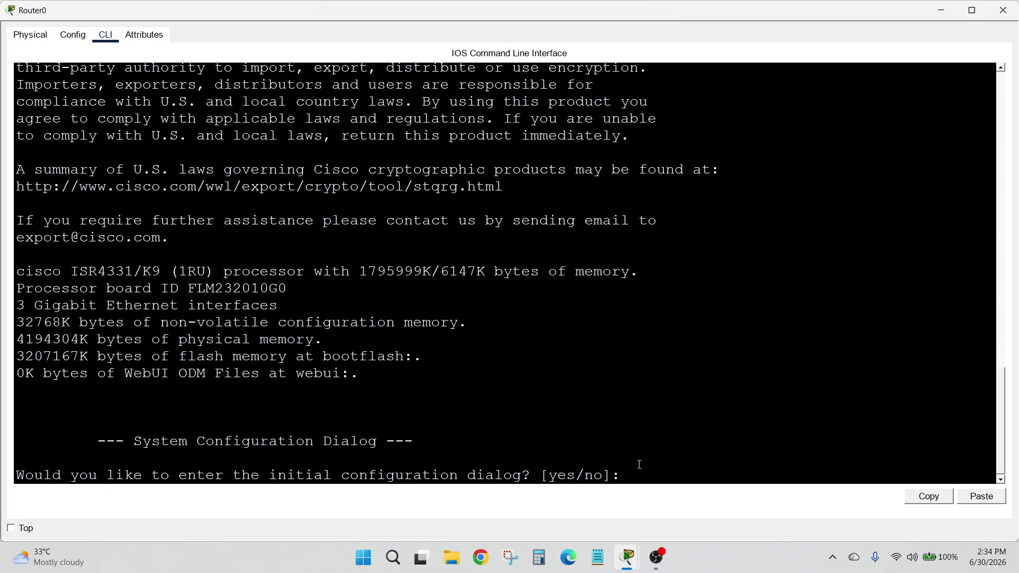
type("no")
key("Return")
key("Return")
key("Return")
Enter privileged mode and global configuration mode on Router0 with en and conf t
type("en")
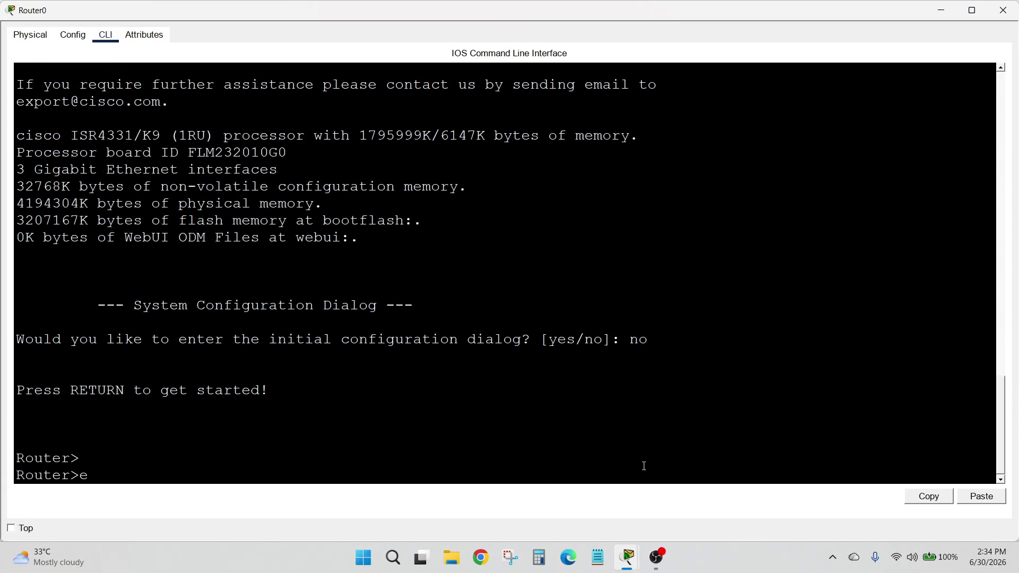
key("Return")
type("coon")
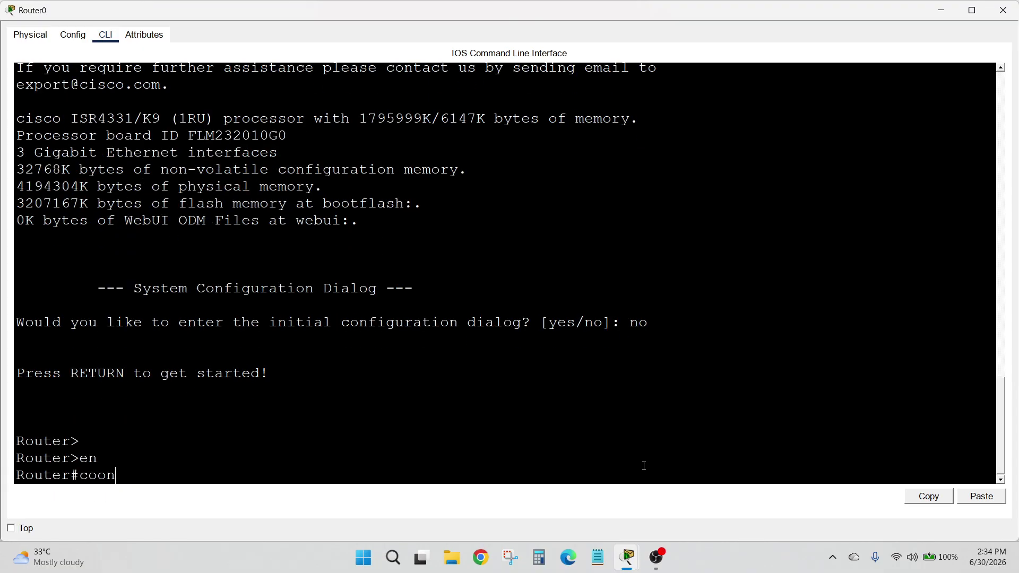
key("BackSpace")
key("BackSpace")
type("nf t")
key("Return")
Assign IP address 192.168.10.1 with mask 255.255.255.0 to Router0's interface g0/0/0
type("int")
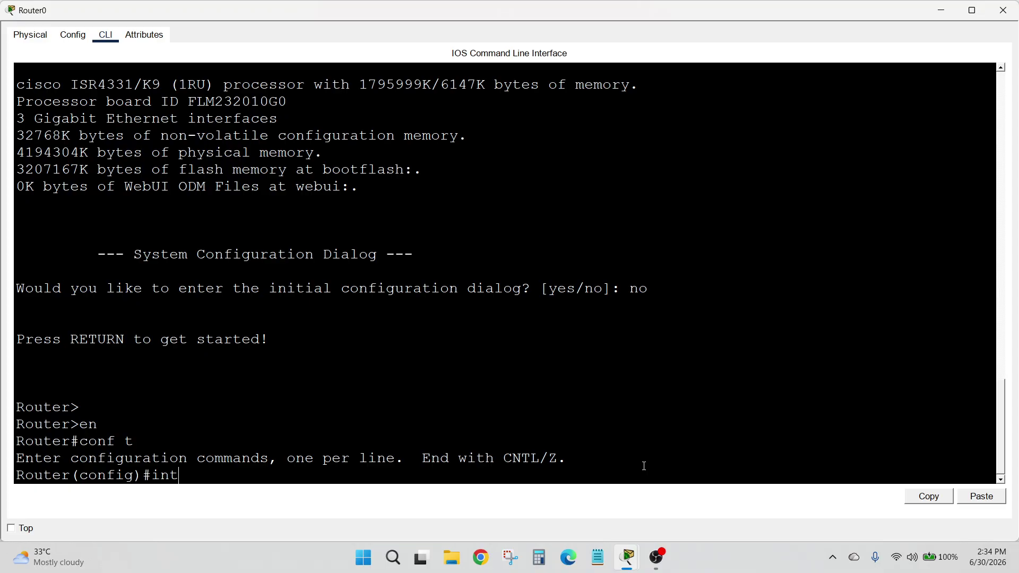
type(" g0/0/0")
key("Return")
type("us")
key("BackSpace")
key("BackSpace")
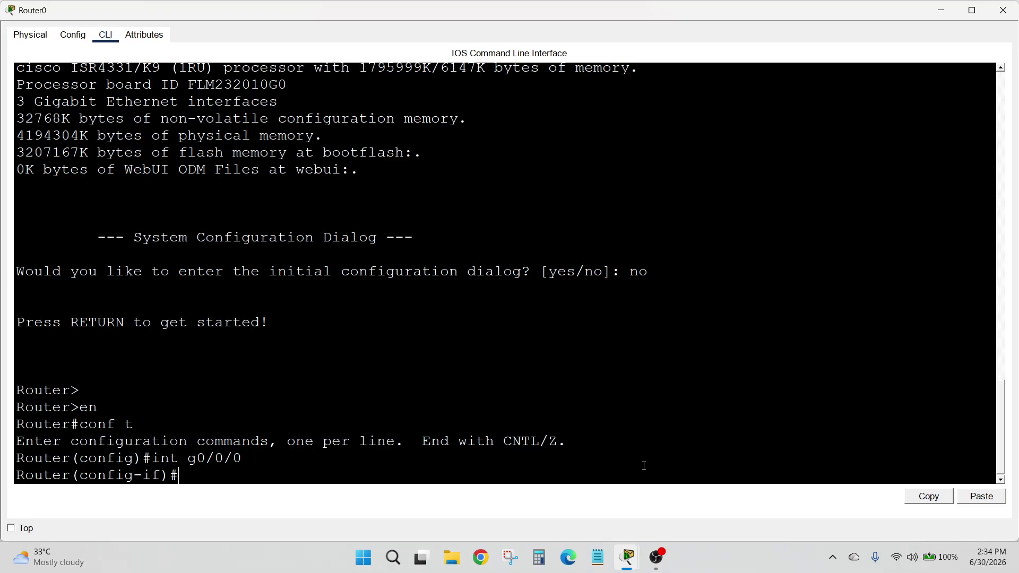
type("ip ad")
key("Tab")
type("19")
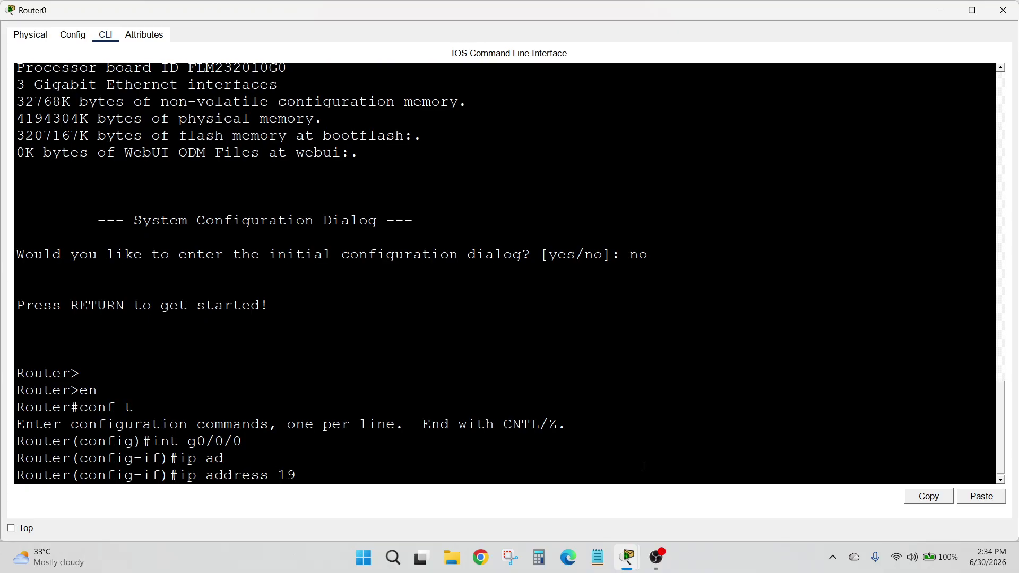
type("2.168.10.1 255.255.255.0")
key("Return")
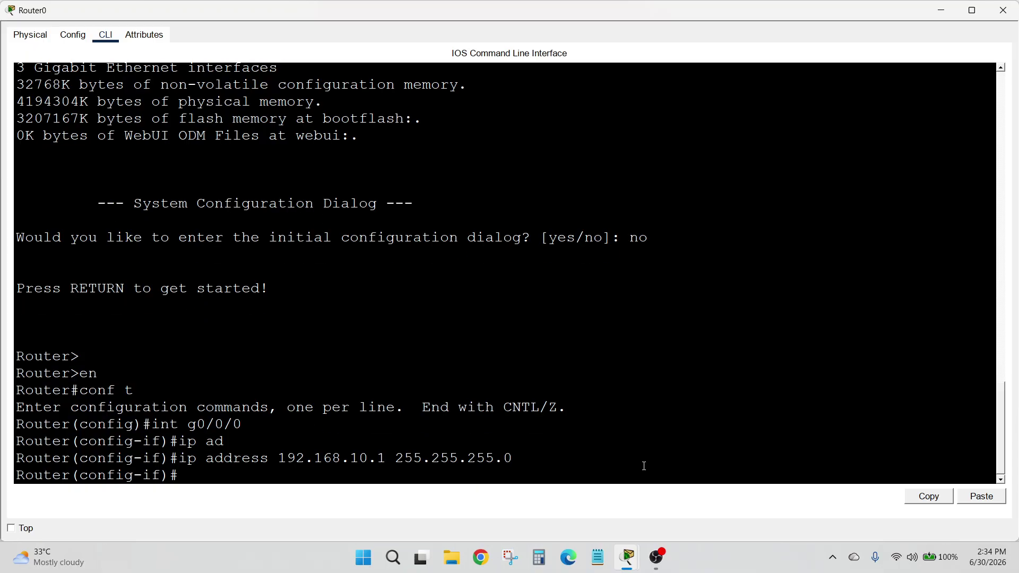
Enable Router0's interface g0/0/0 with the no shutdown command
type("no sh")
key("Tab")
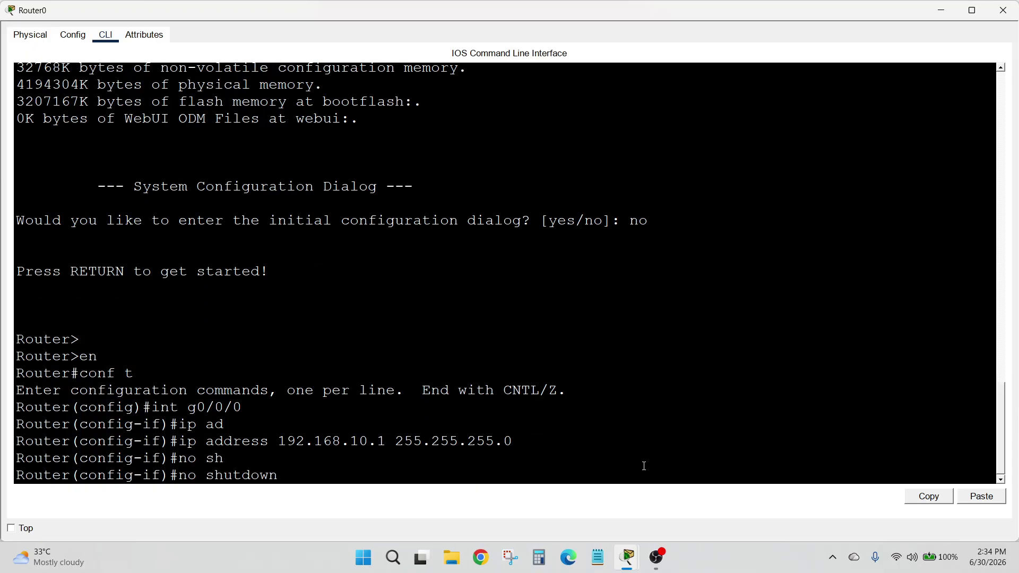
key("Return")
key("Return")
Assign IP address 192.168.5.1 with mask 255.255.255.0 to Router0's interface g0/0/1
type("int")
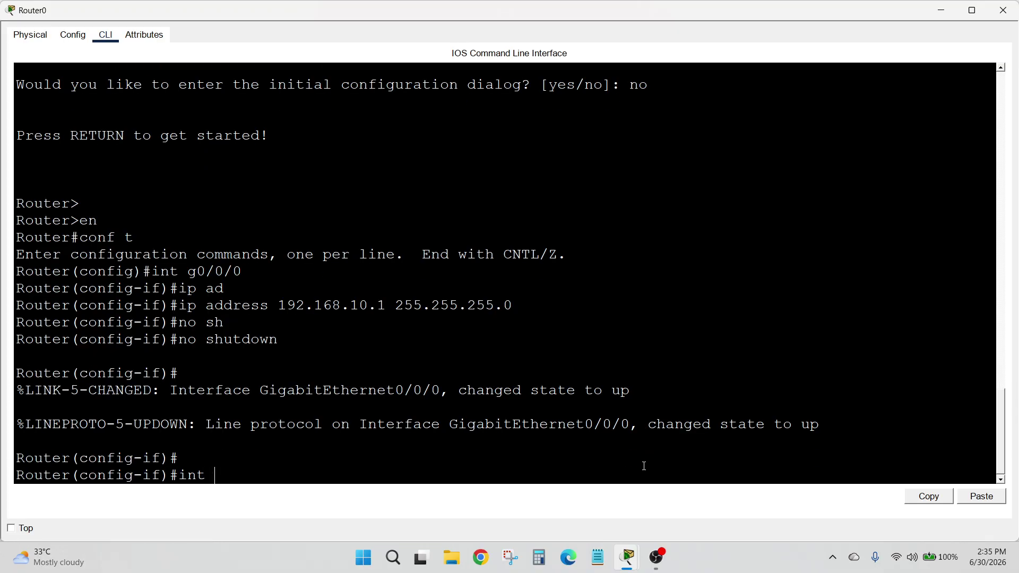
type(" g0/0/0")
key("BackSpace")
type("1")
key("Return")
type("ip")
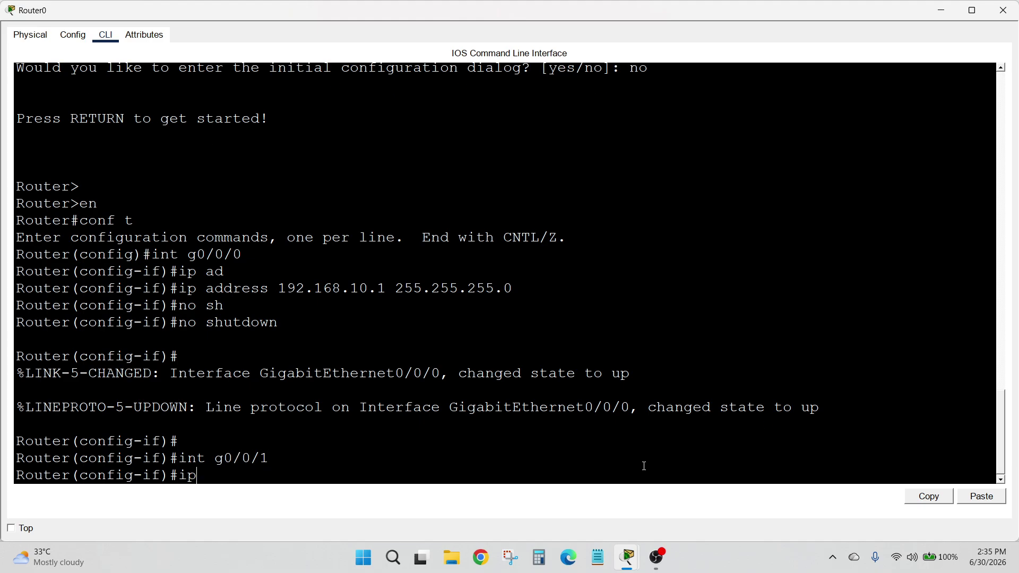
type(" ad")
key("Tab")
key("Return")
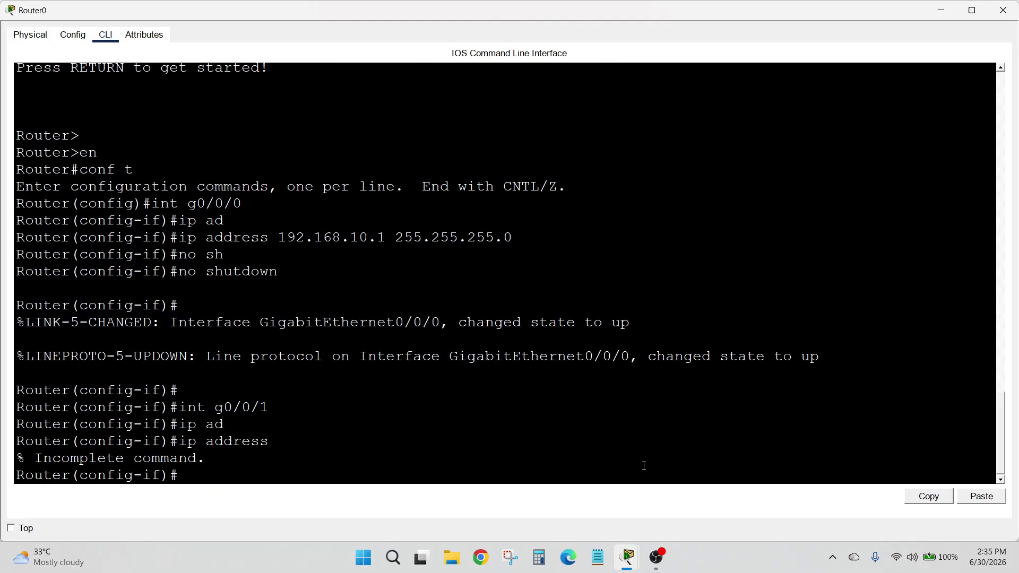
type("ip ad")
key("Tab")
type("1")
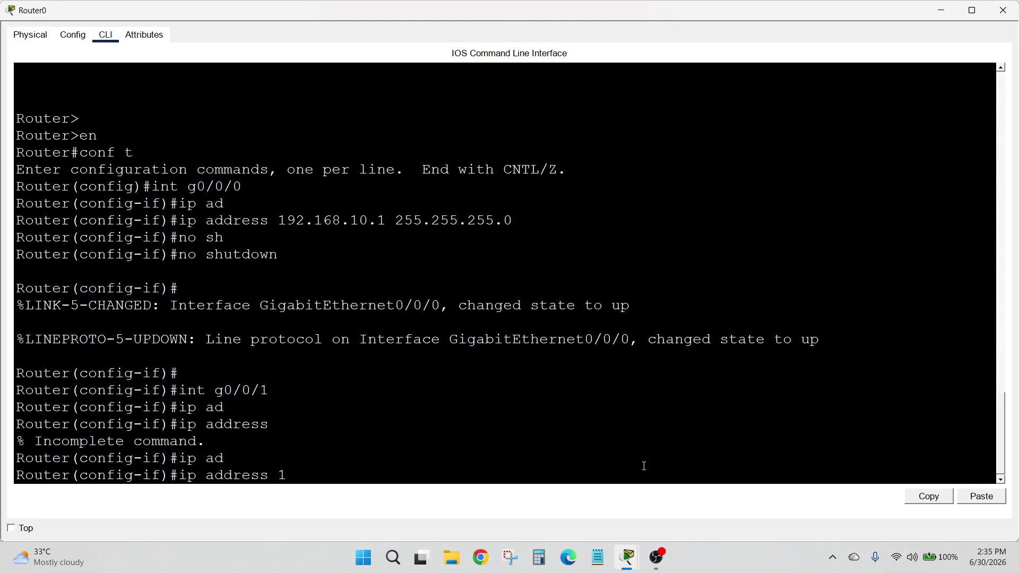
type("92.168.5.1 255.255.2")
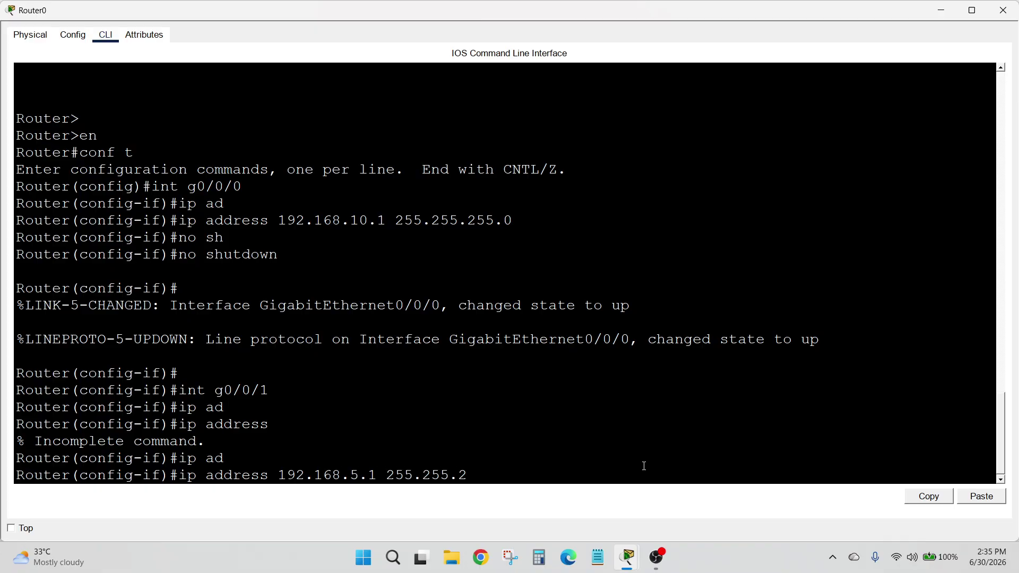
type("55.0")
key("Return")
Enable Router0's interface g0/0/1 with the no shutdown command and close the router window
type("no sh")
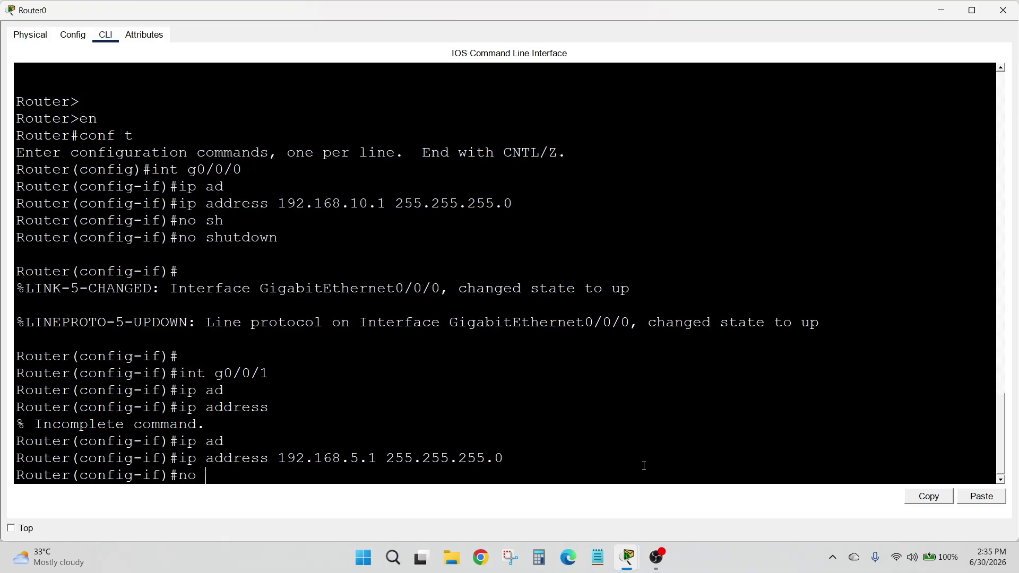
key("Tab")
key("Return")
key("Return")
key("Return")
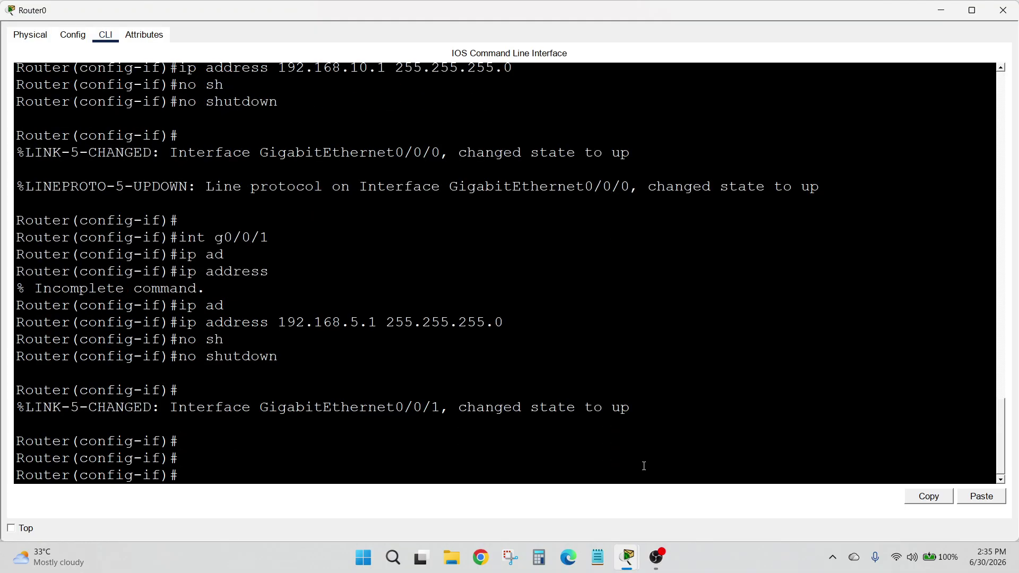
left_click(1002, 7)
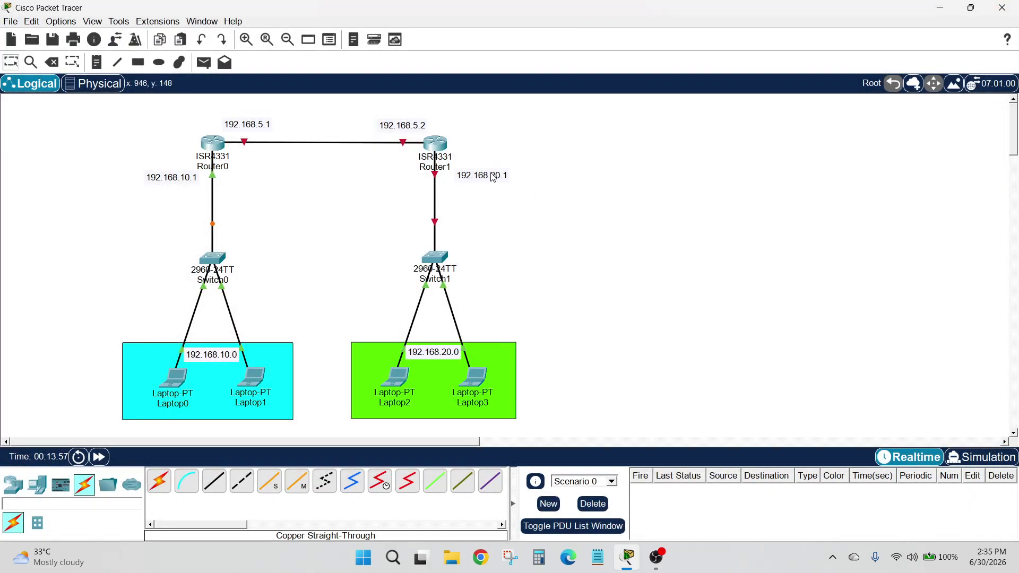
Open Router1's command line and decline the initial configuration dialog to reach the router prompt
left_click(443, 148)
left_click(105, 34)
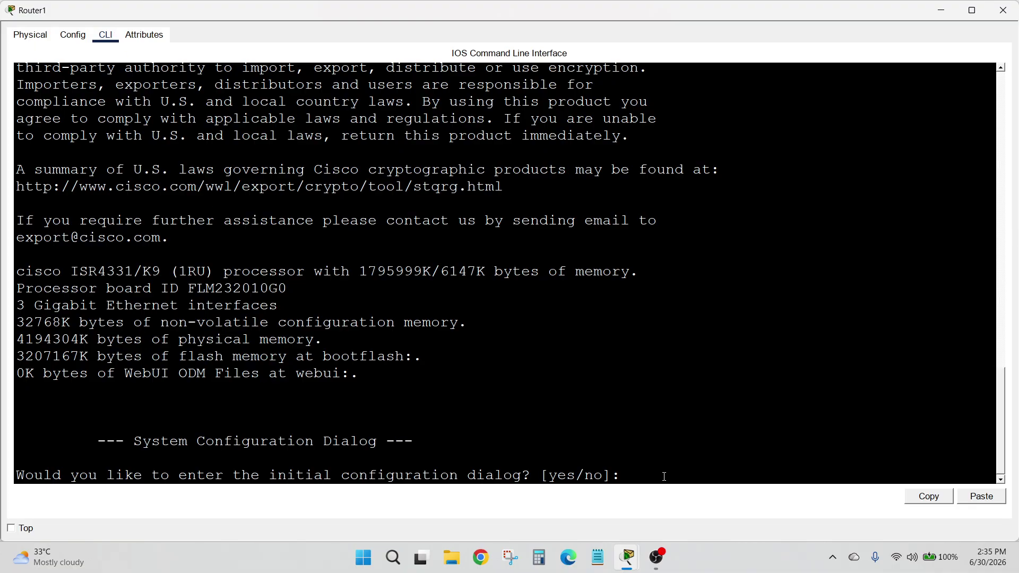
type("no")
key("Return")
key("Return")
Enter privileged mode and global configuration mode on Router1 with en and conf t
type("en")
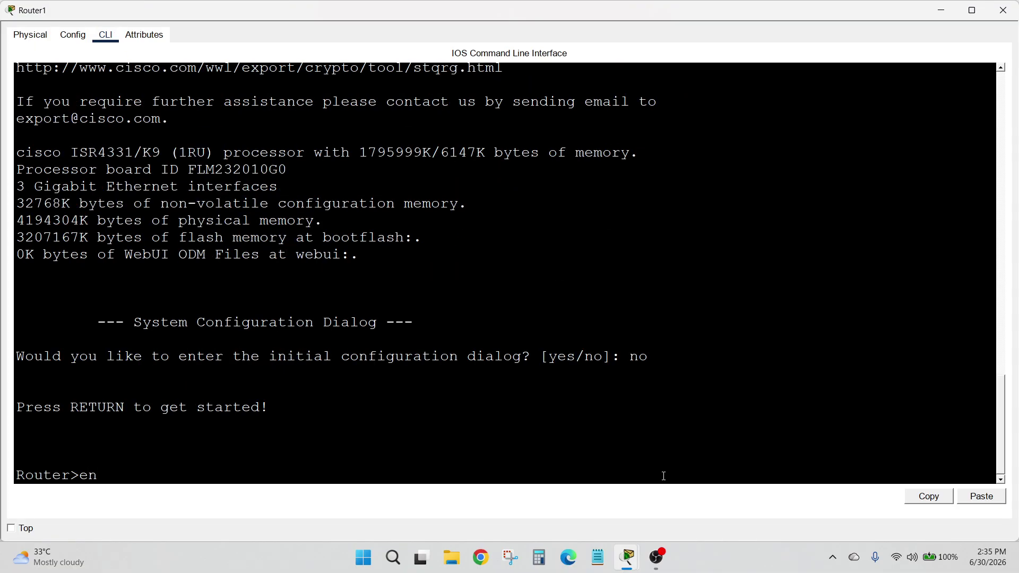
key("Return")
type("conf t")
key("Return")
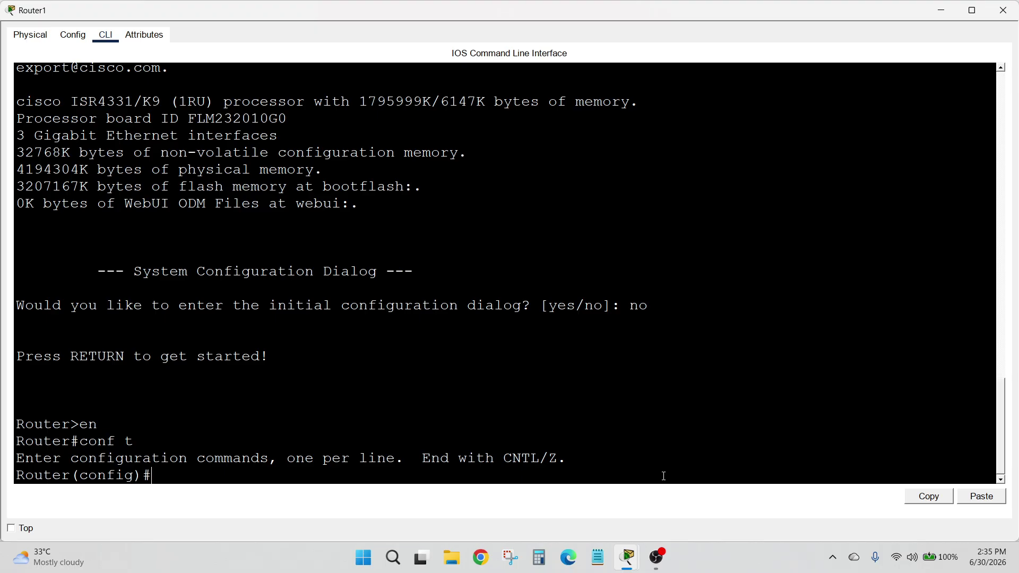
Assign IP address 192.168.20.1 with mask 255.255.255.0 to Router1's interface g0/0/0
type("int g0/0/0")
key("Return")
type("ip ad")
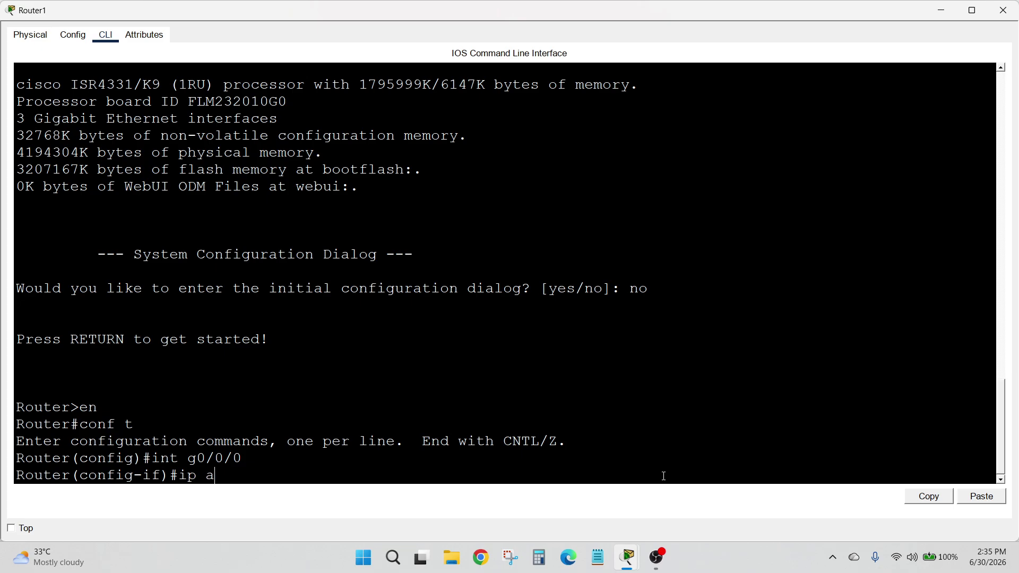
key("Tab")
type("192.16")
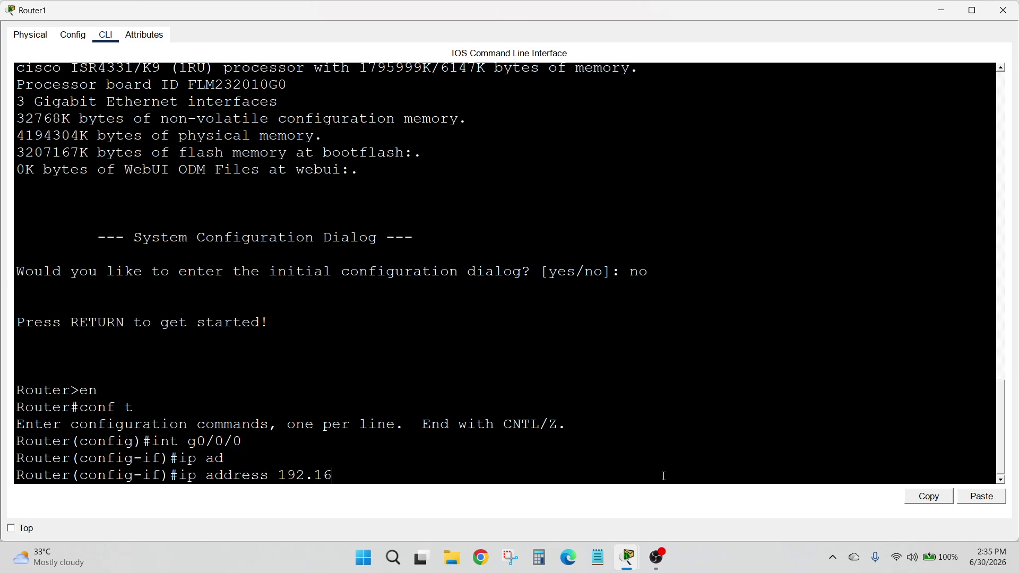
type("8.20.1 255.255.255.")
type("0")
key("Return")
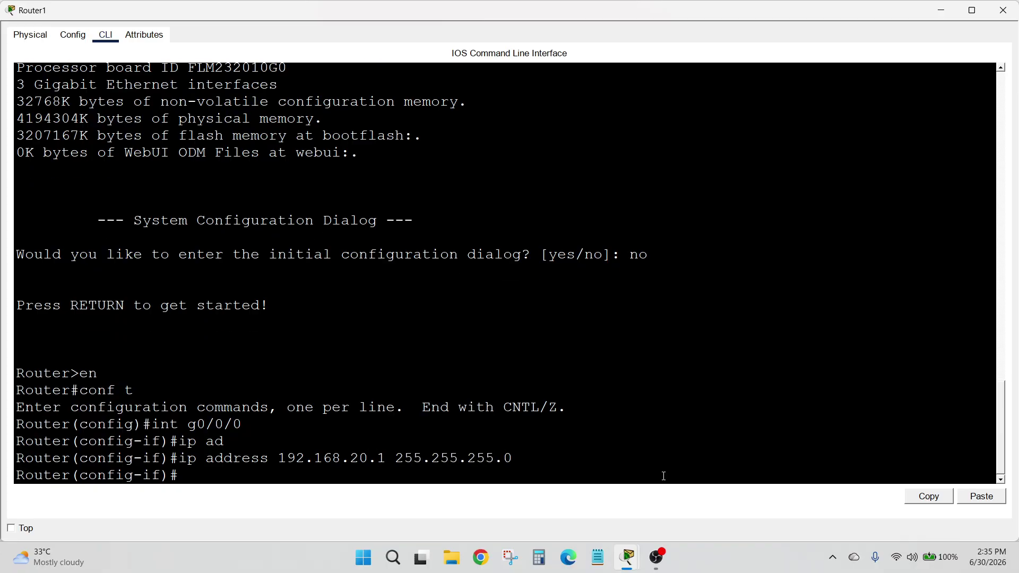
Enable Router1's interface g0/0/0 with the no sh command
type("no sh")
key("Return")
key("Return")
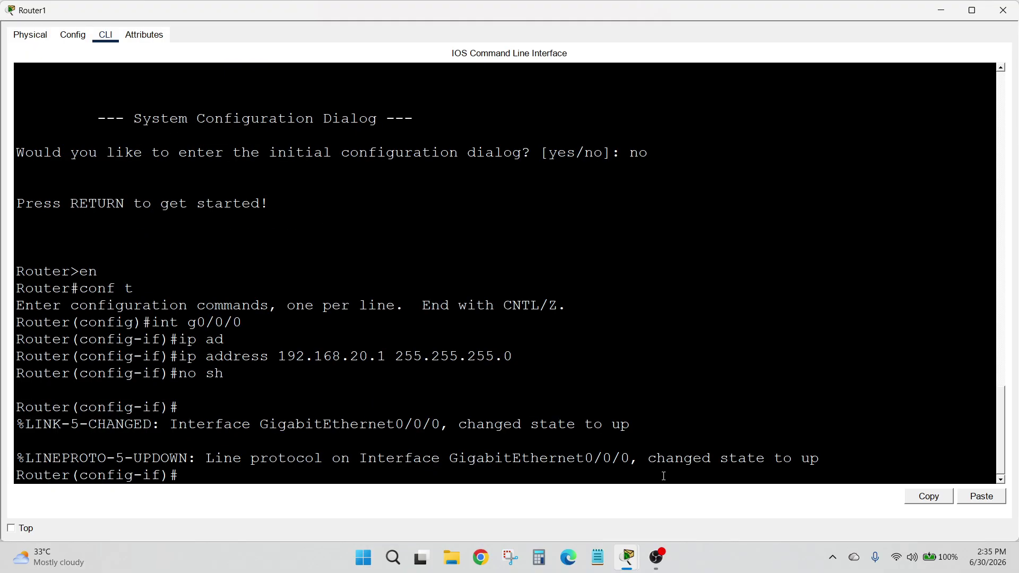
key("Return")
key("Return")
Assign IP address 192.168.5.2 with mask 255.255.255.0 to Router1's interface g0/0/1
type("int g")
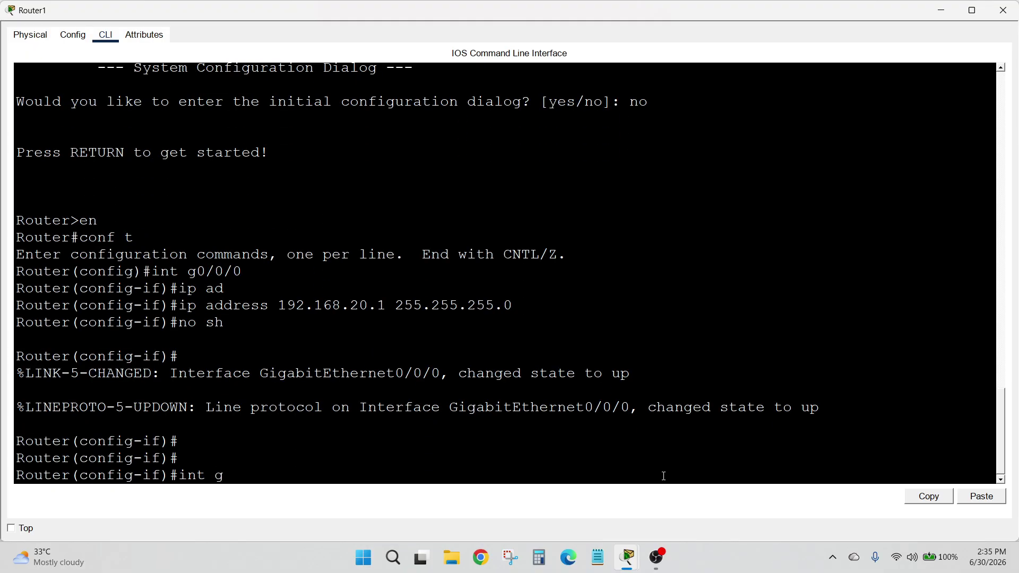
type("0/0/1")
key("Return")
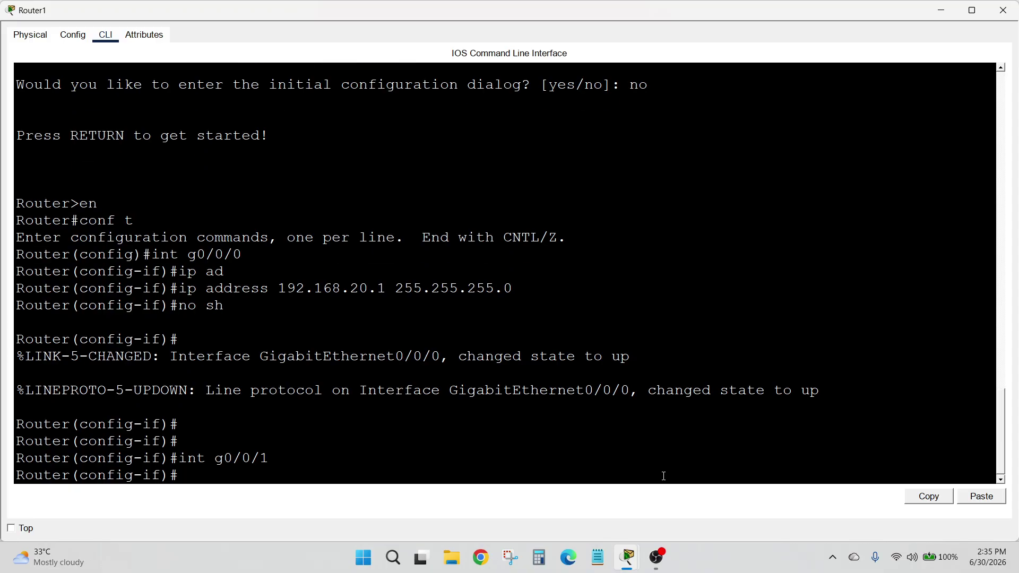
type("up")
key("BackSpace")
key("BackSpace")
key("BackSpace")
type("ip ad")
key("Tab")
type("192.168")
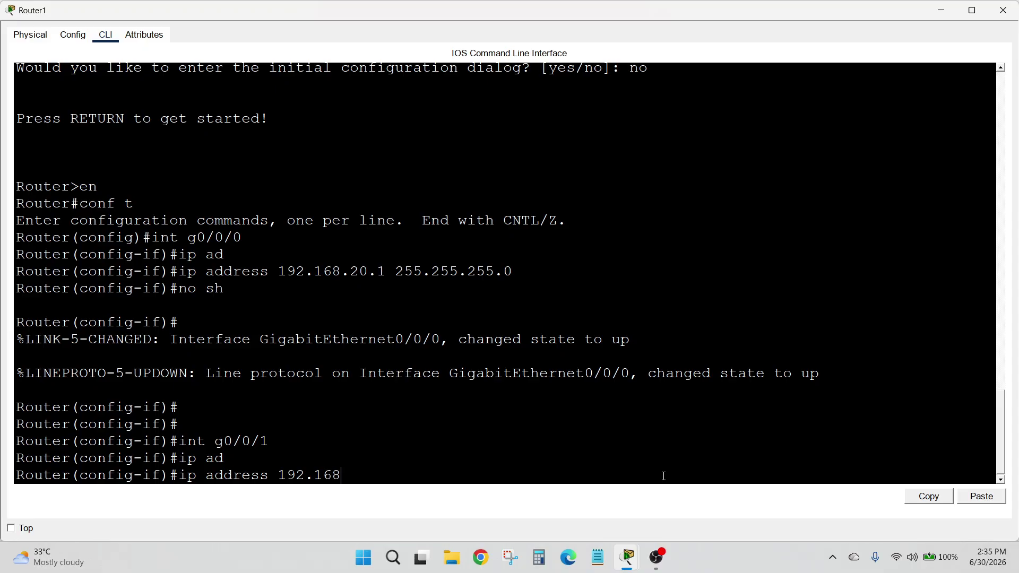
type(".5.2 255.255.255.0")
key("Return")
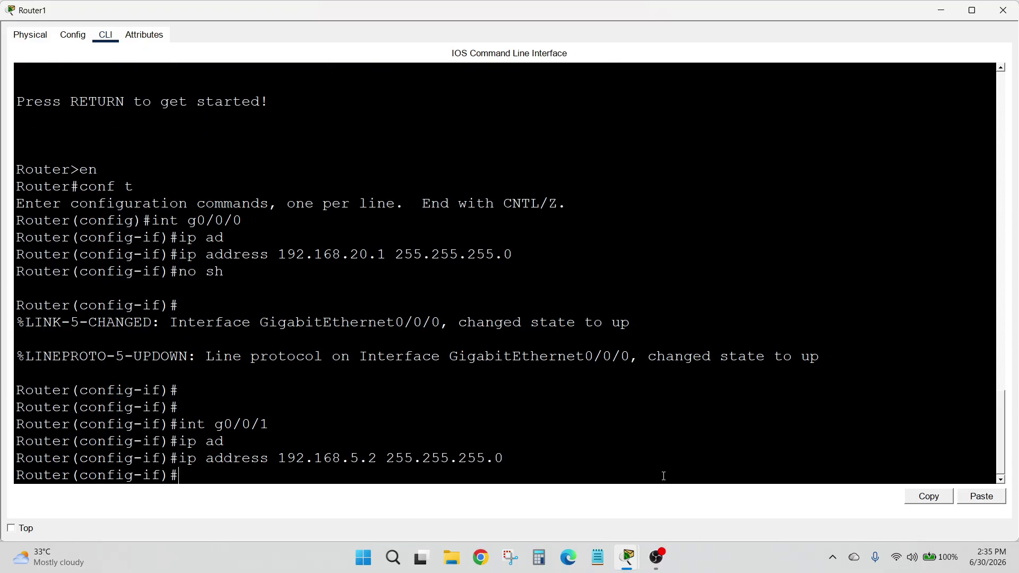
Enable Router1's interface g0/0/1 with no shutdown, then close the router window and fast-forward the simulation time
type("no sh")
key("Tab")
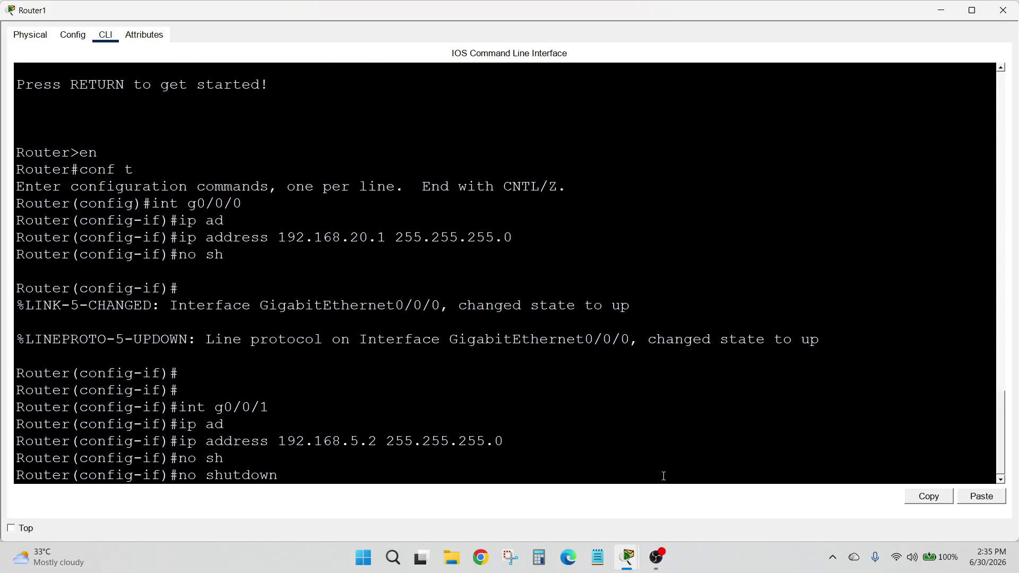
key("Return")
key("Return")
left_click(1003, 10)
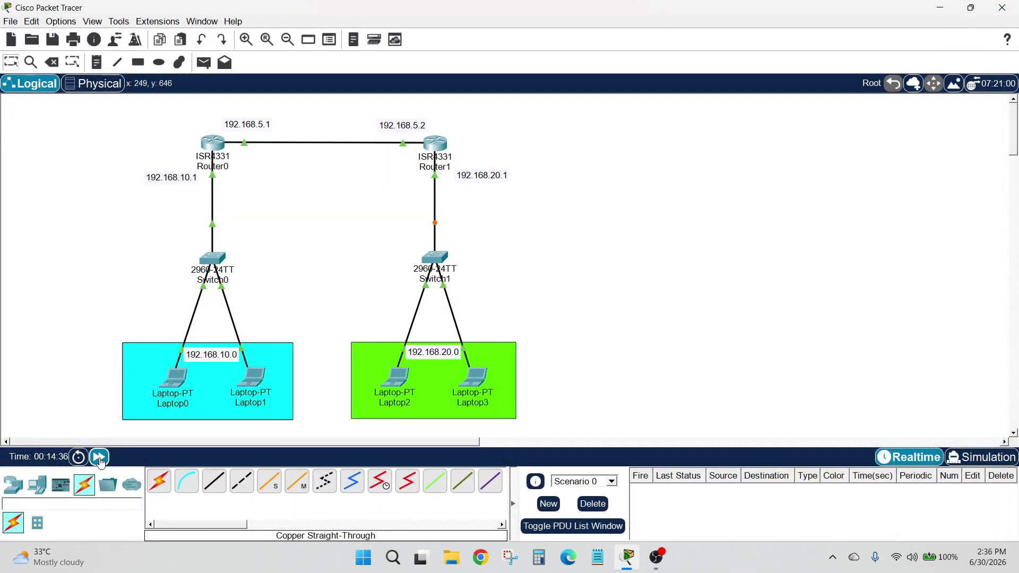
left_click(99, 458)
left_click(99, 458)
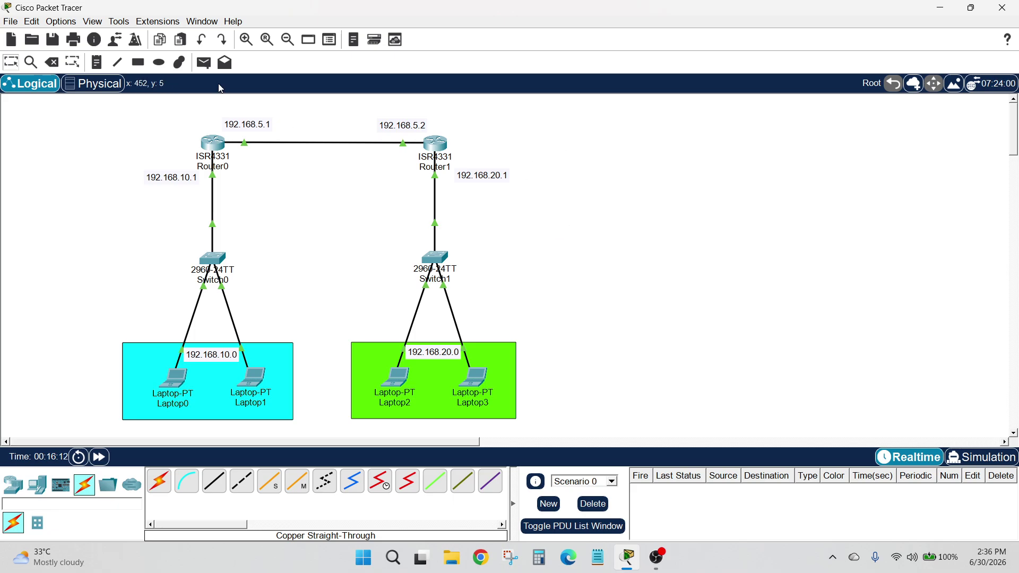
Add a text note reading "RIP V2" in the empty workspace beside Router1
left_click(97, 62)
left_click(621, 160)
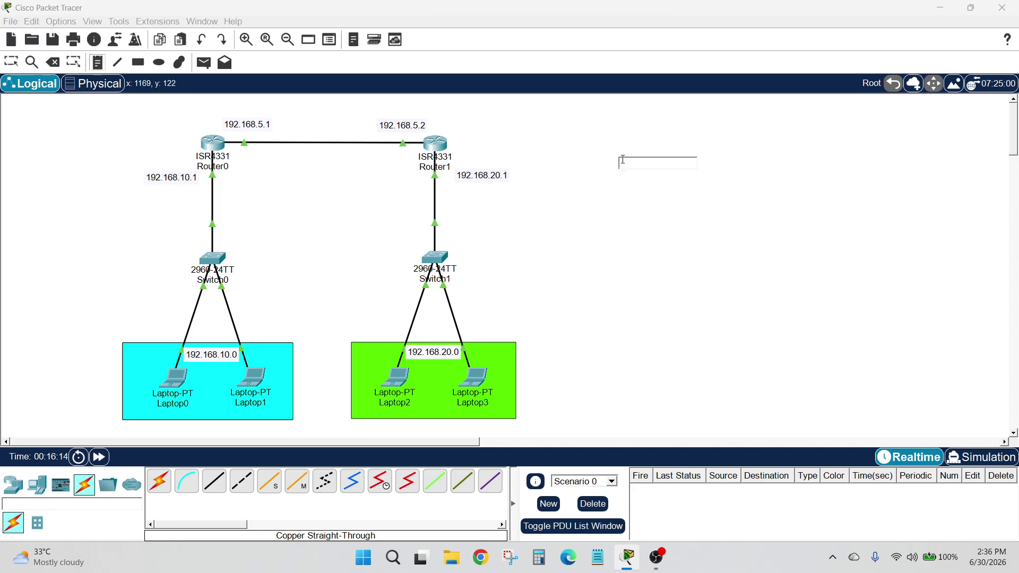
type("RI")
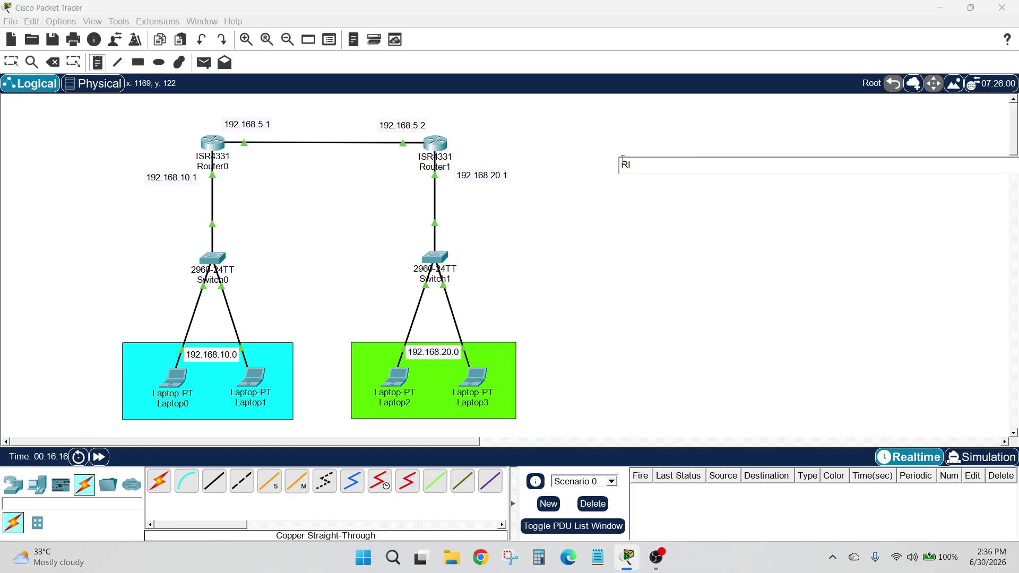
type("P VE2")
key("Return")
key("BackSpace")
left_click(690, 178)
left_click_drag(627, 169, 593, 168)
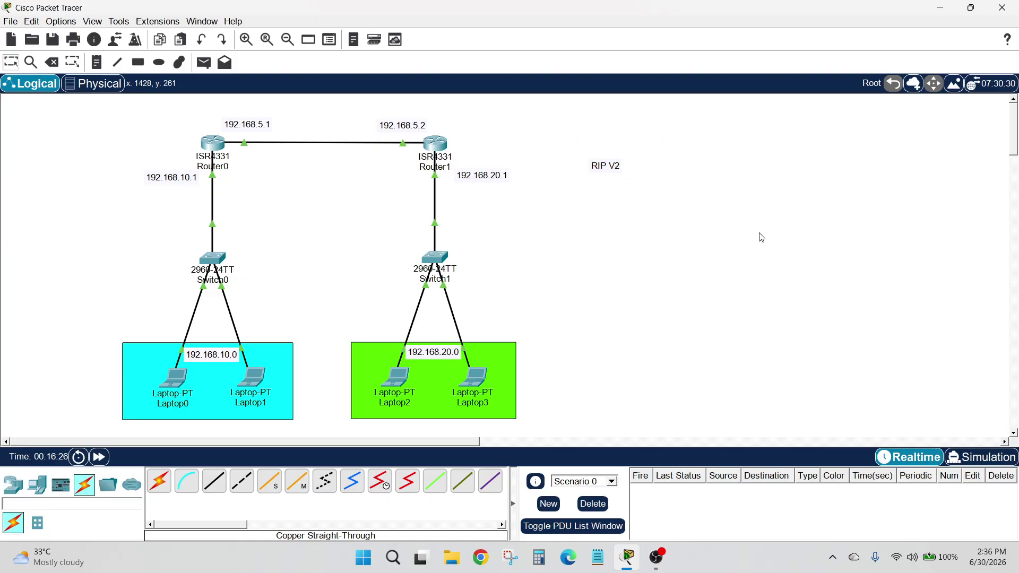
left_click_drag(130, 323, 560, 421)
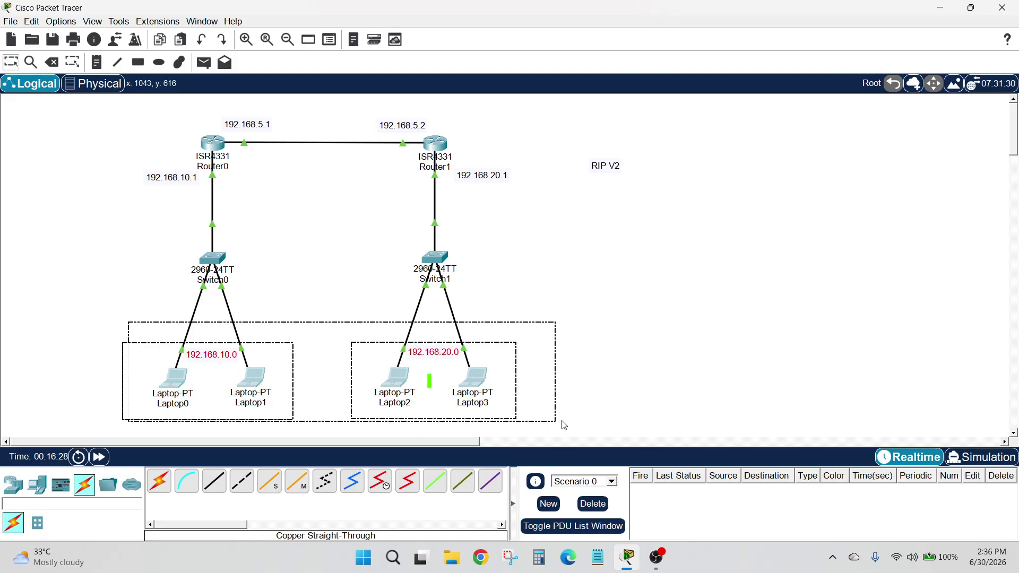
left_click(660, 348)
left_click_drag(129, 323, 557, 434)
left_click(584, 377)
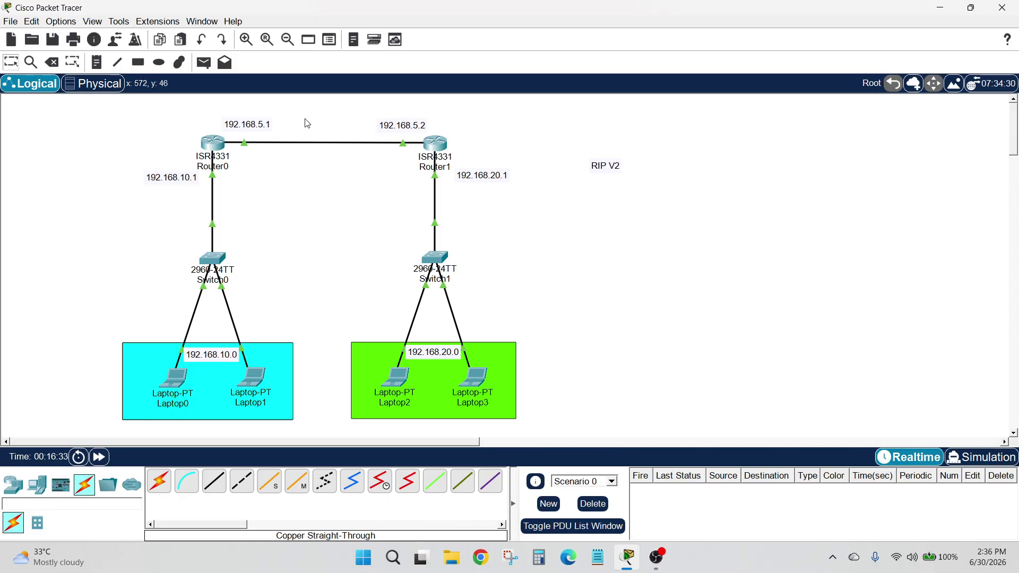
Label the link between Router0 and Router1 with the network address 192.168.5.0, placed centrally above the line
left_click(103, 66)
left_click(318, 104)
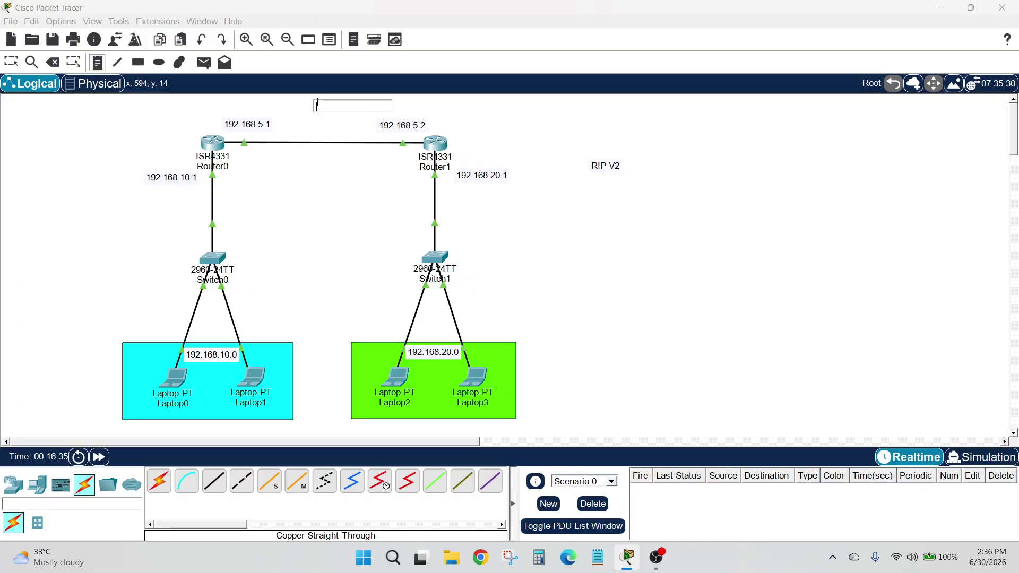
type("192.168.")
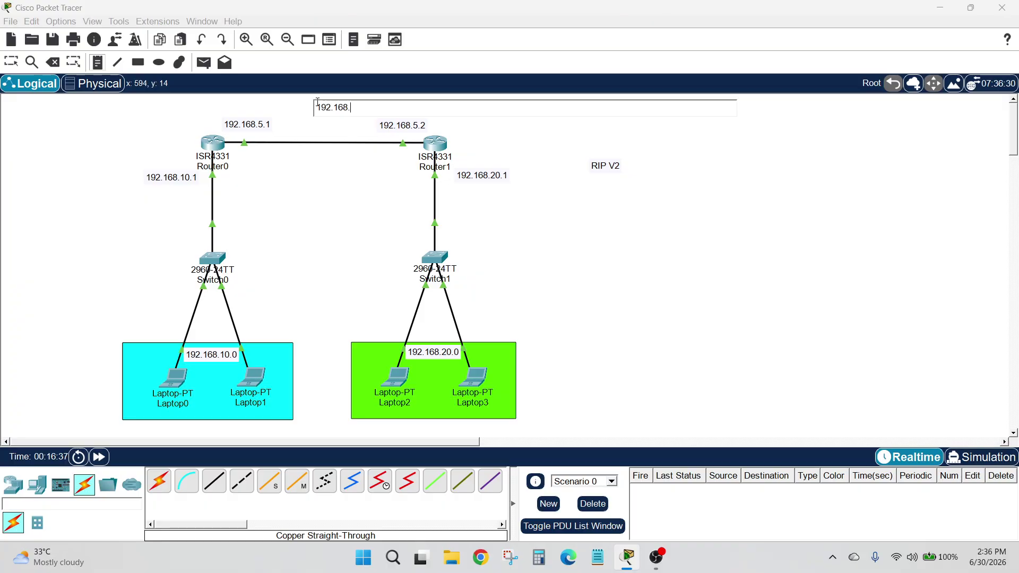
type("5.0")
left_click(12, 61)
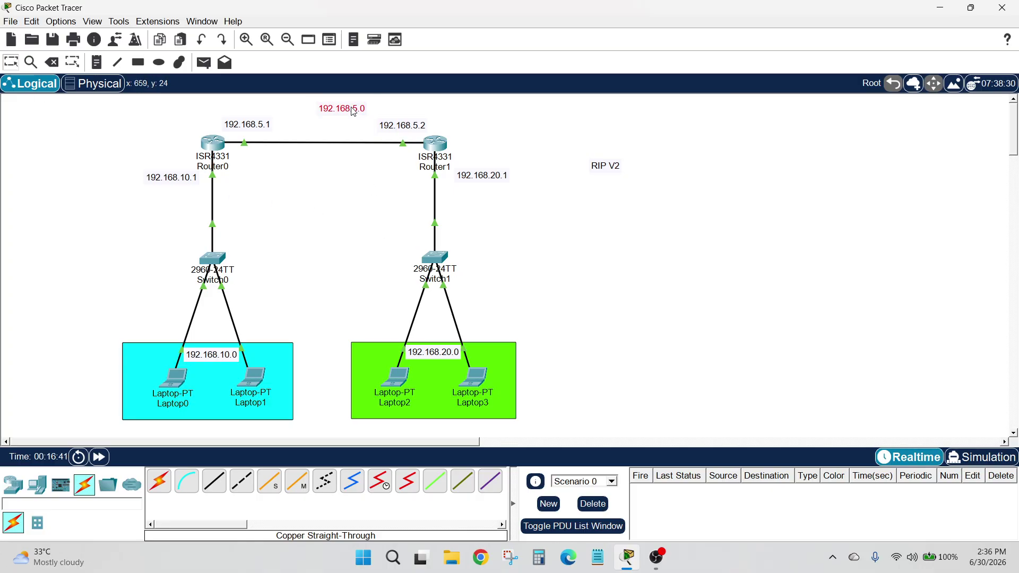
left_click_drag(351, 109, 342, 114)
left_click(641, 164)
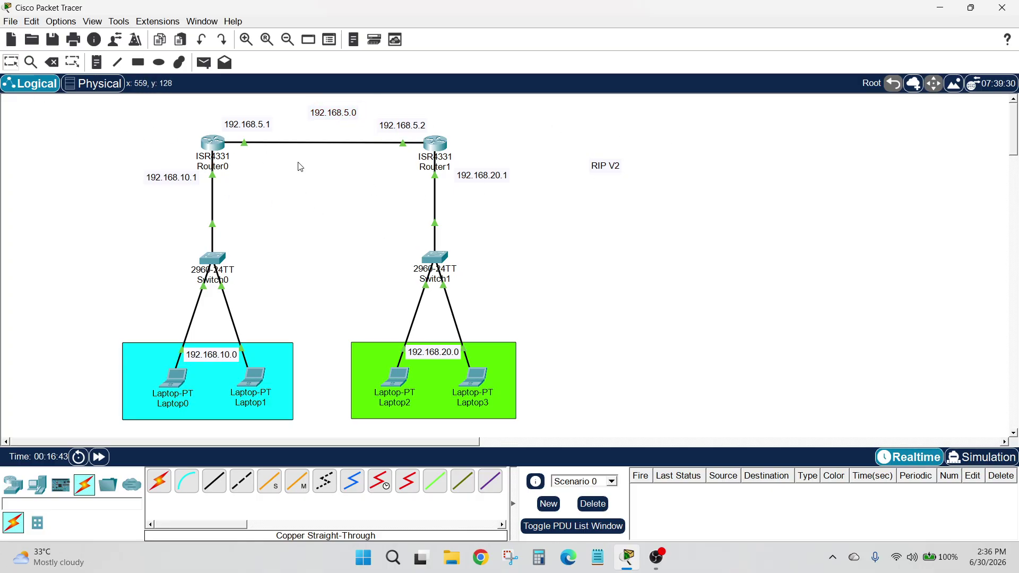
Reopen Router0's command line and exit interface configuration to return to global configuration mode
left_click(213, 147)
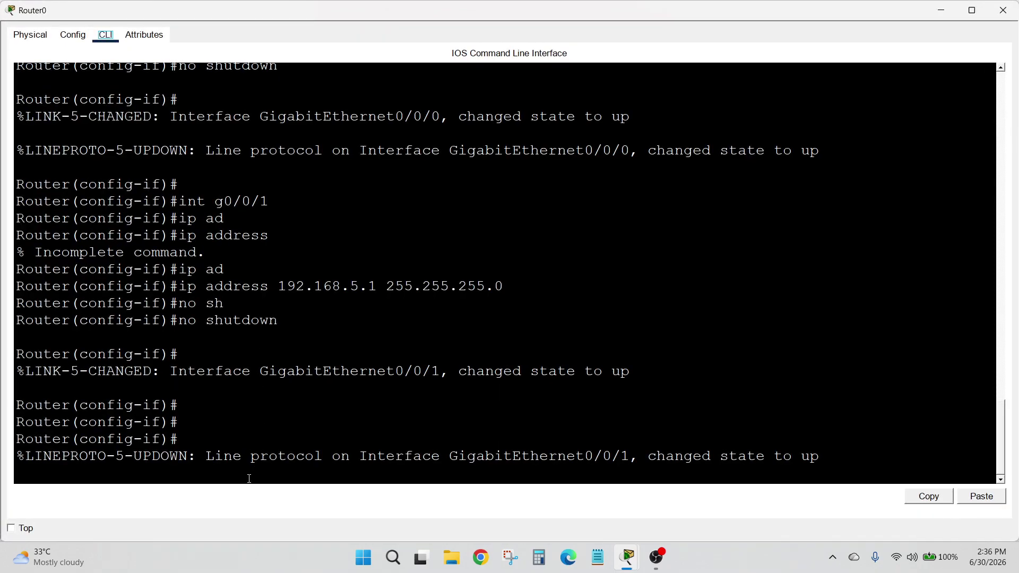
key("Return")
key("Return")
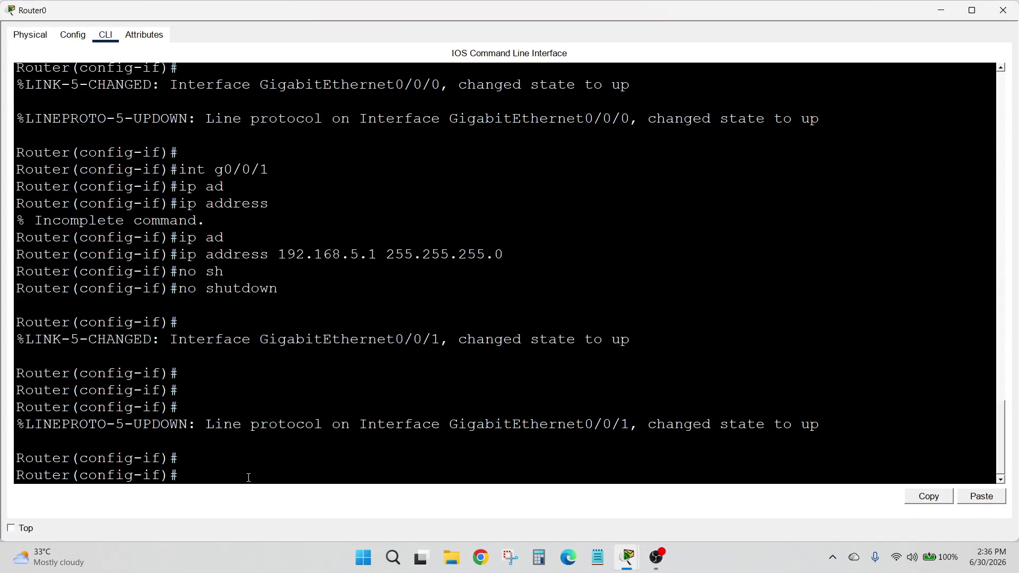
type("EX")
key("Return")
key("Return")
key("Return")
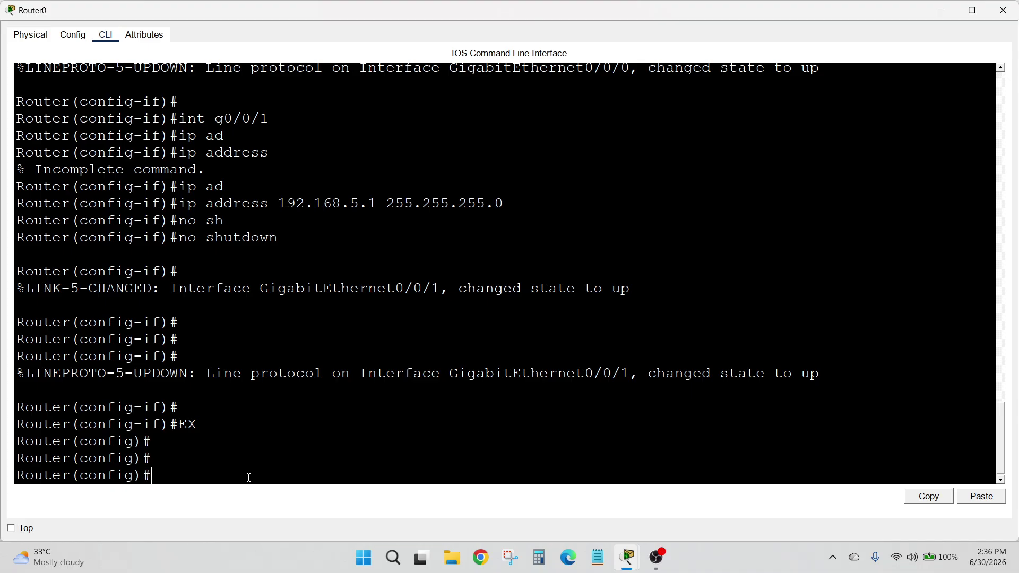
Start the RIP routing process on Router0 and set it to version 2
type("router rip")
key("Return")
type("ver")
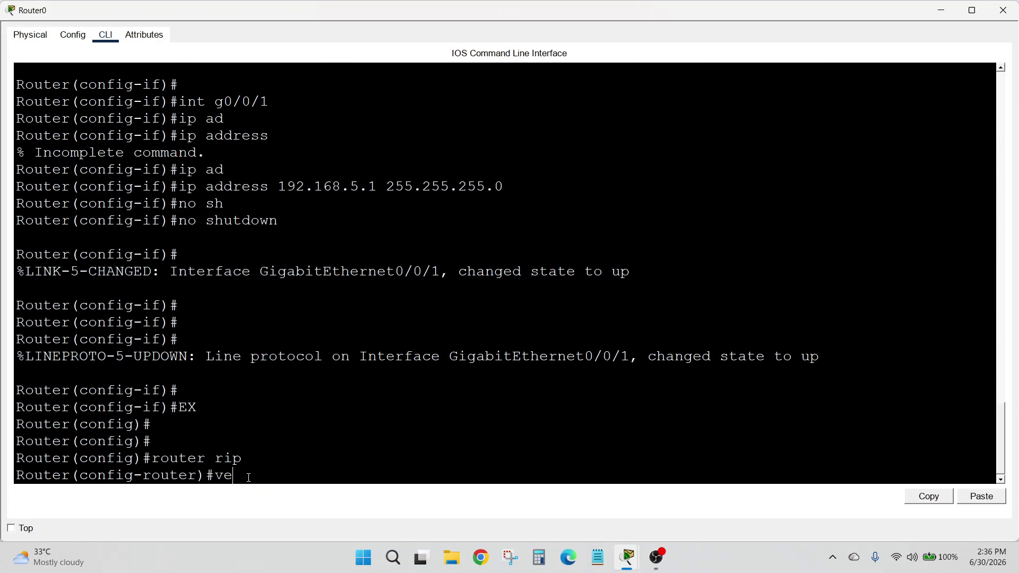
key("Tab")
type("2")
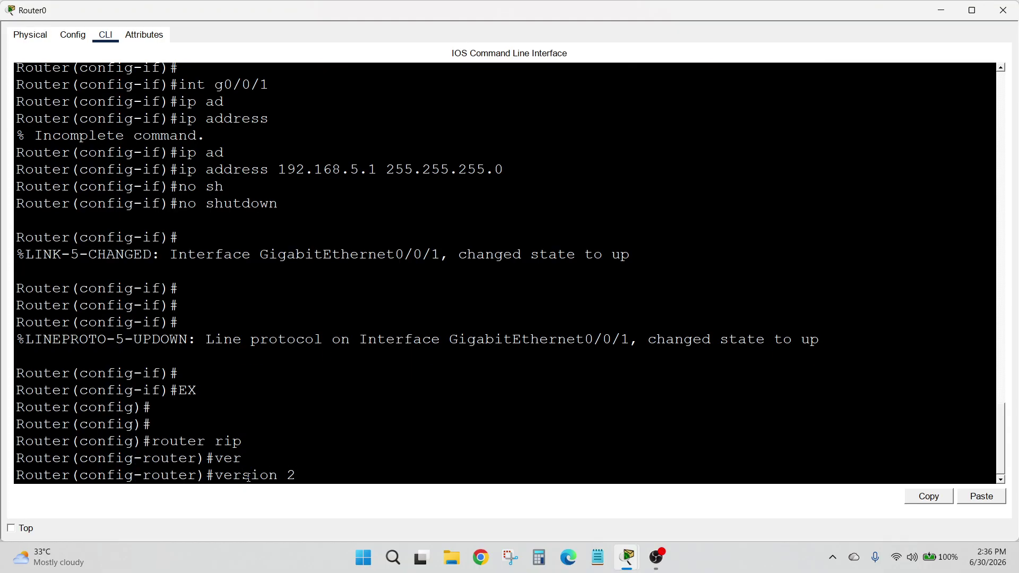
key("Return")
key("Return")
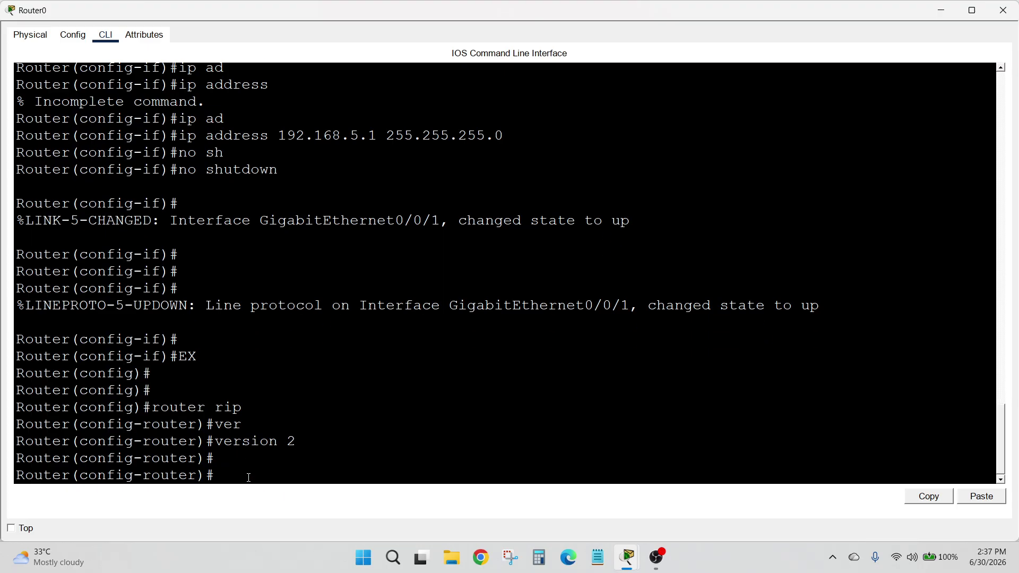
Check the network labels around Router0 in the topology and advertise network 192.168.10.0 in its RIP configuration
type("net")
key("Tab")
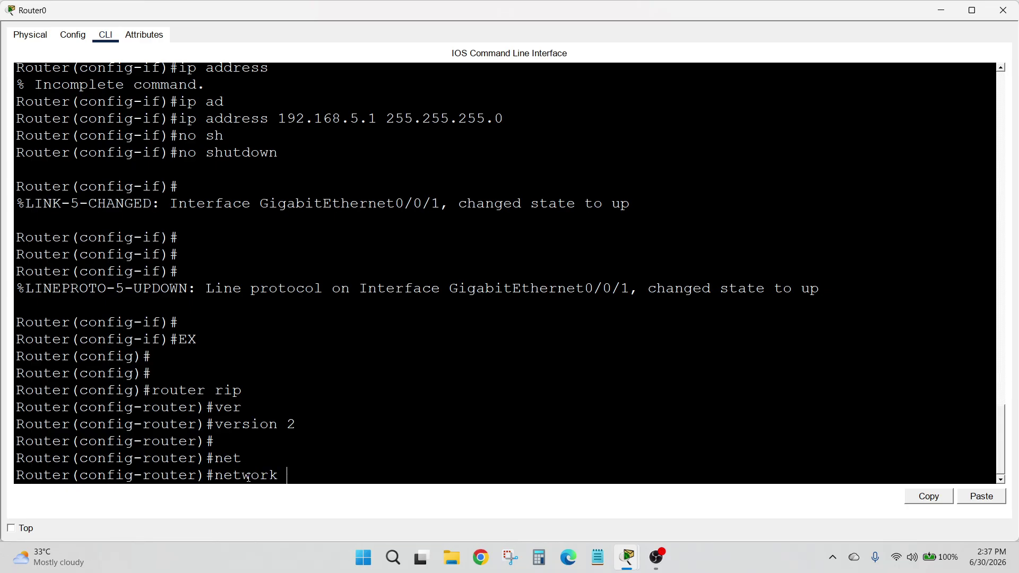
left_click(938, 8)
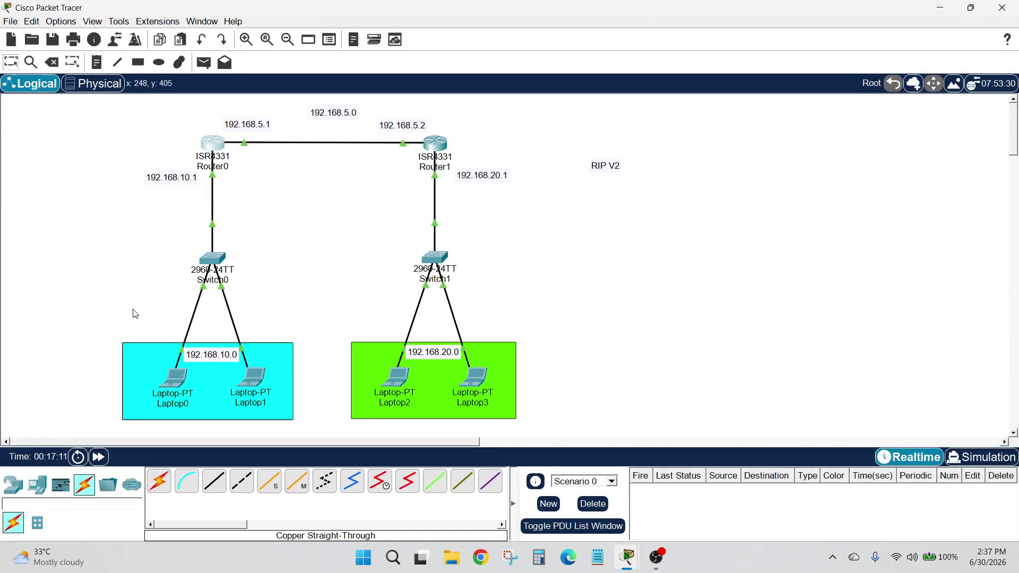
left_click_drag(136, 314, 271, 316)
left_click(216, 361)
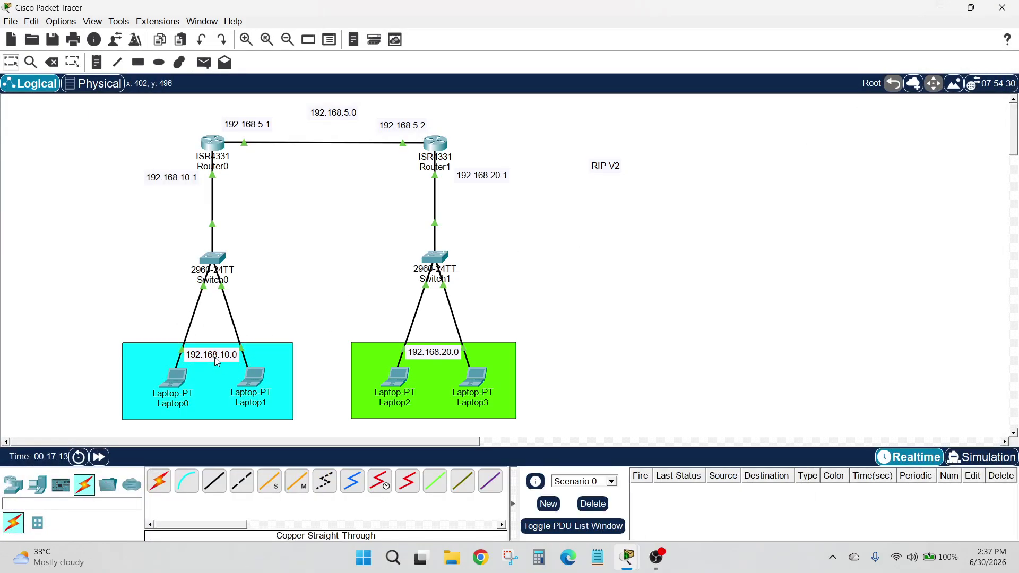
left_click_drag(153, 324, 280, 390)
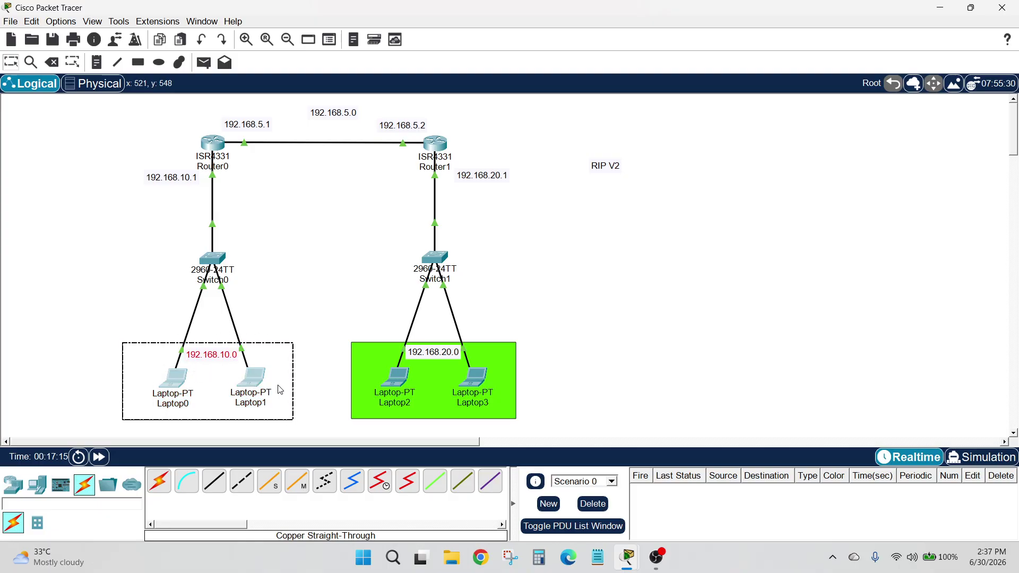
left_click(260, 297)
left_click_drag(260, 297, 170, 357)
left_click(297, 157)
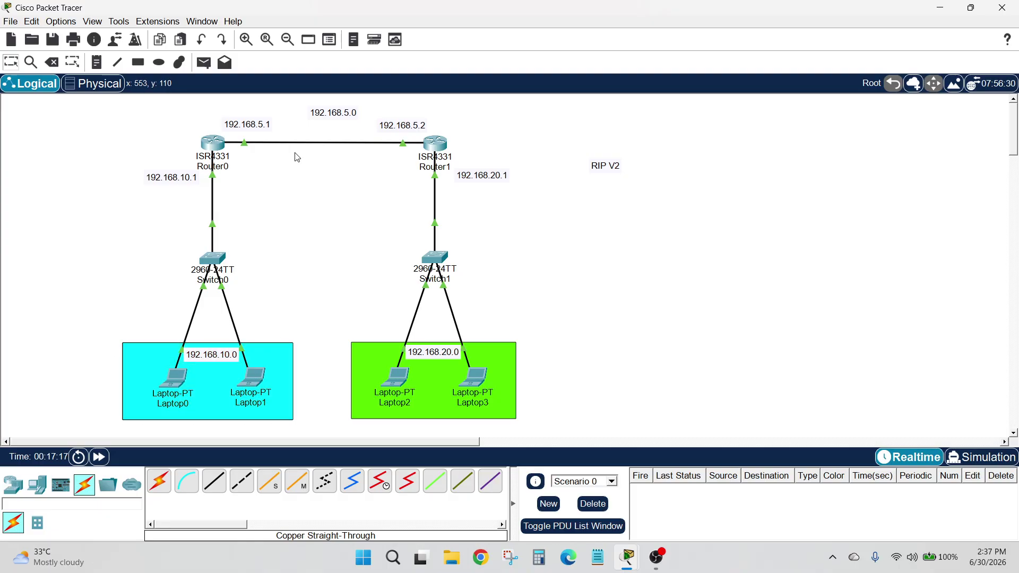
left_click_drag(290, 96, 375, 144)
left_click(337, 179)
left_click(213, 142)
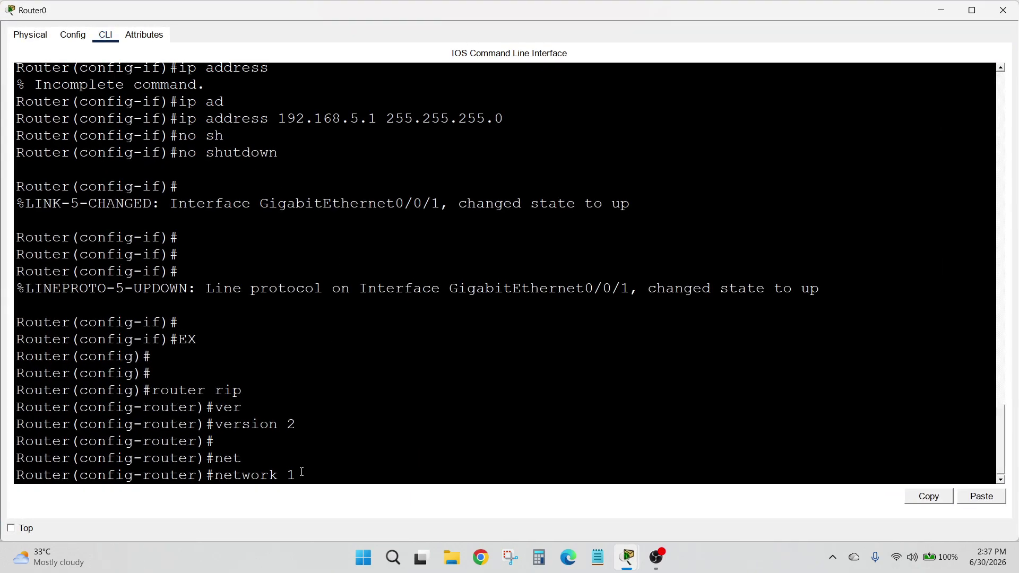
type("92.168.10.0")
key("Return")
Advertise the inter-router network 192.168.5.0 in Router0's RIP configuration
type("nfig-router)#n")
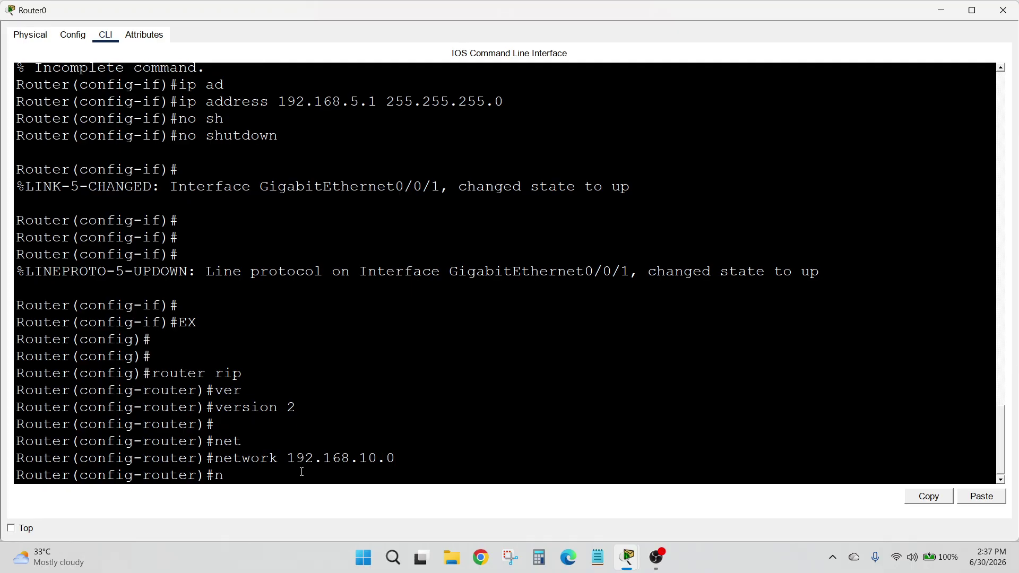
type("et")
key("Tab")
key("Tab")
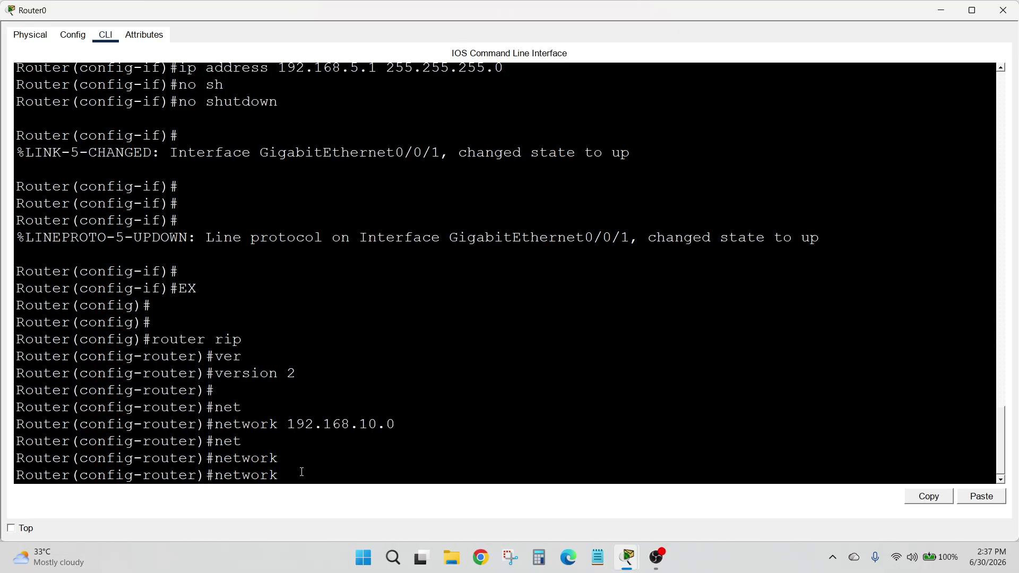
type("192.168.5.0")
key("Return")
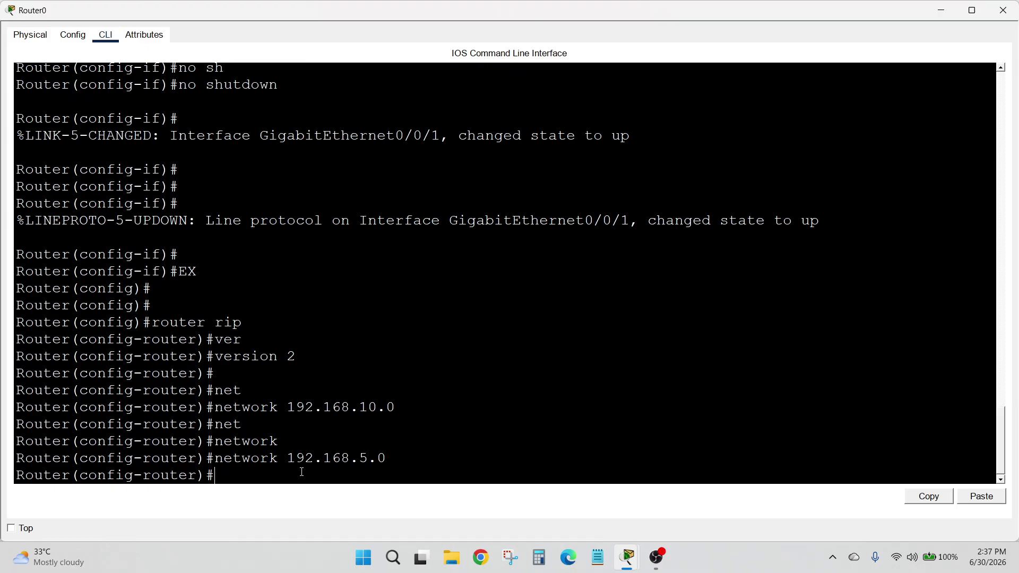
Disable automatic route summarization for RIP on Router0 with no auto-summary
type("no au")
key("Tab")
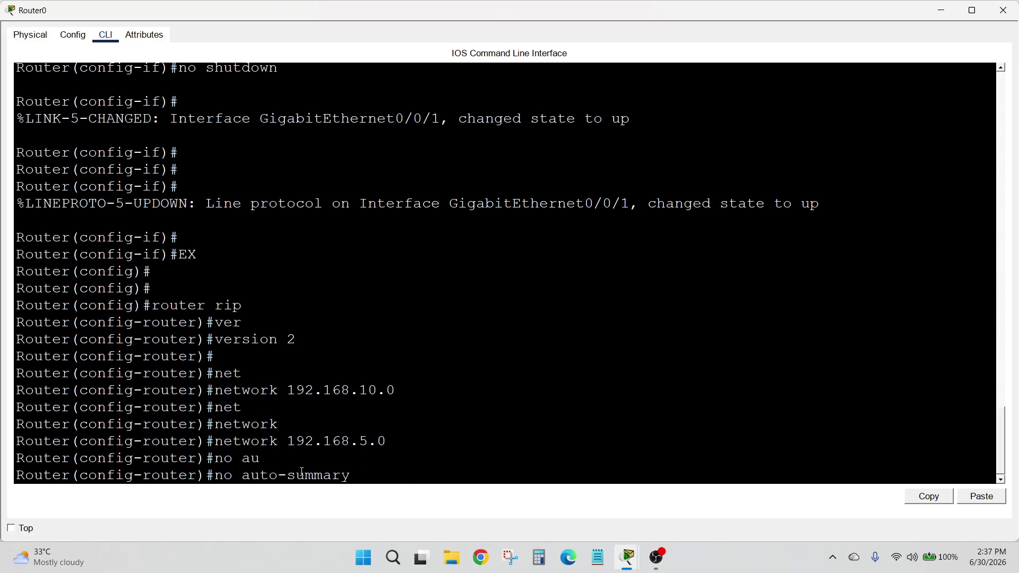
key("Return")
key("Return")
key("Return")
Exit Router0's configuration back to privileged mode and close its window
type("ex")
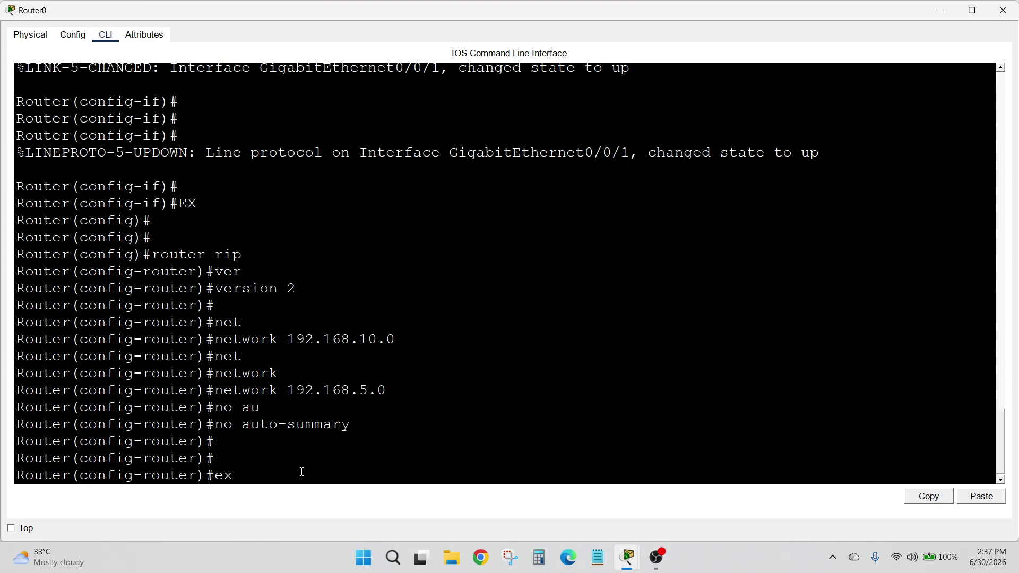
key("Return")
type("ex")
key("Return")
key("Return")
key("Return")
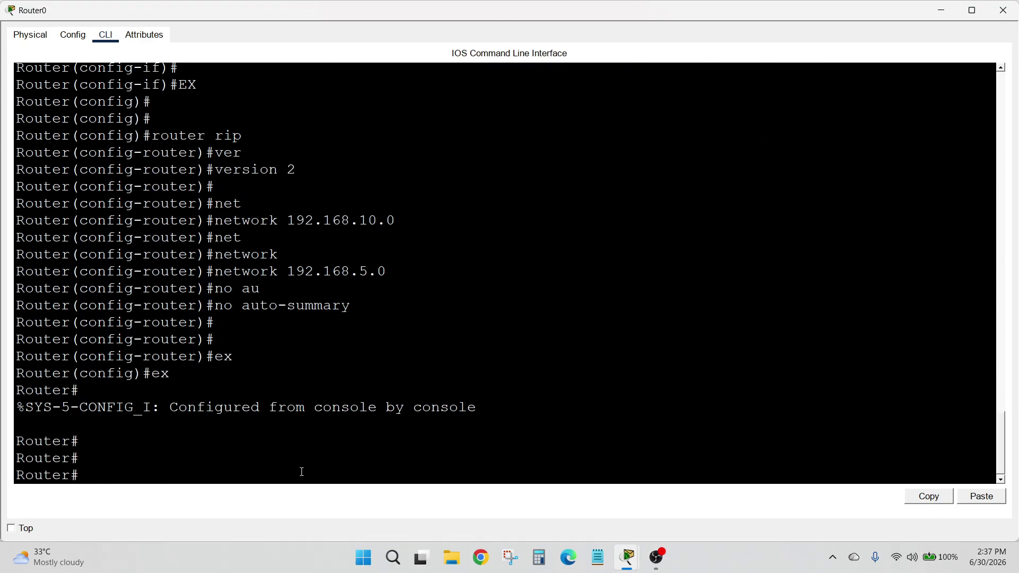
left_click(1002, 10)
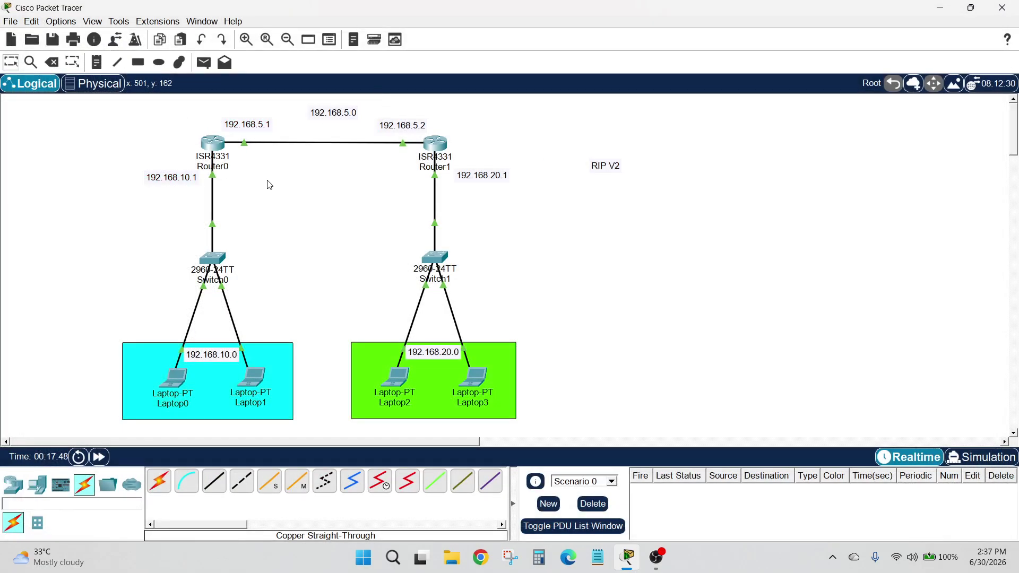
Open Router1's command line, start its RIP routing process and set it to version 2
left_click(439, 147)
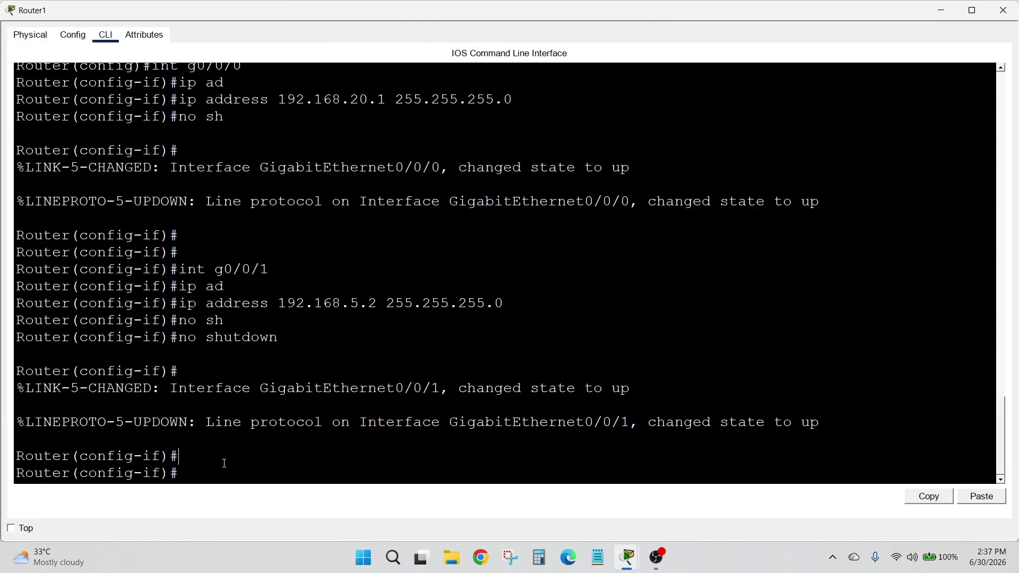
type("router rip")
key("Return")
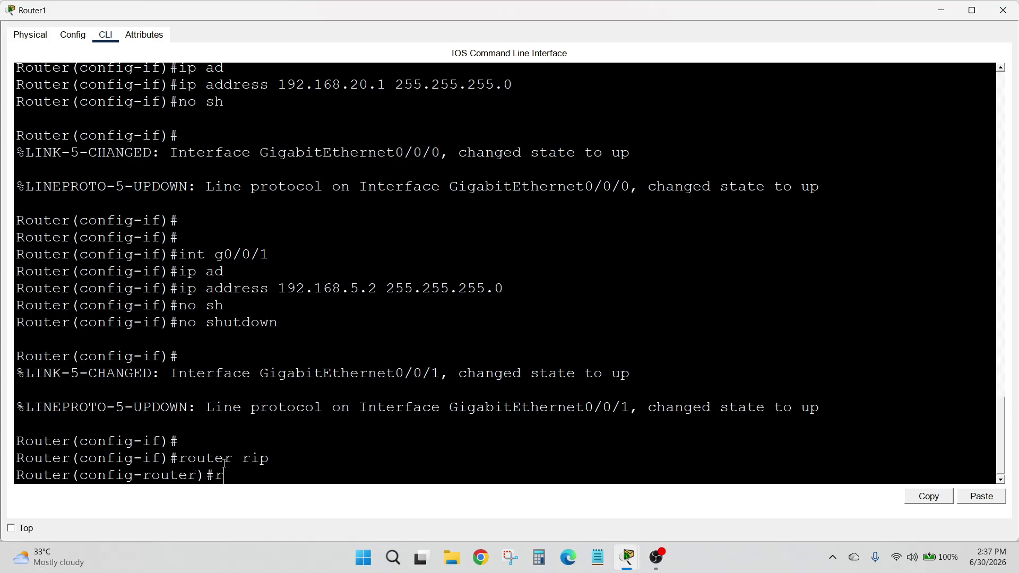
type("ver")
key("Tab")
type("2")
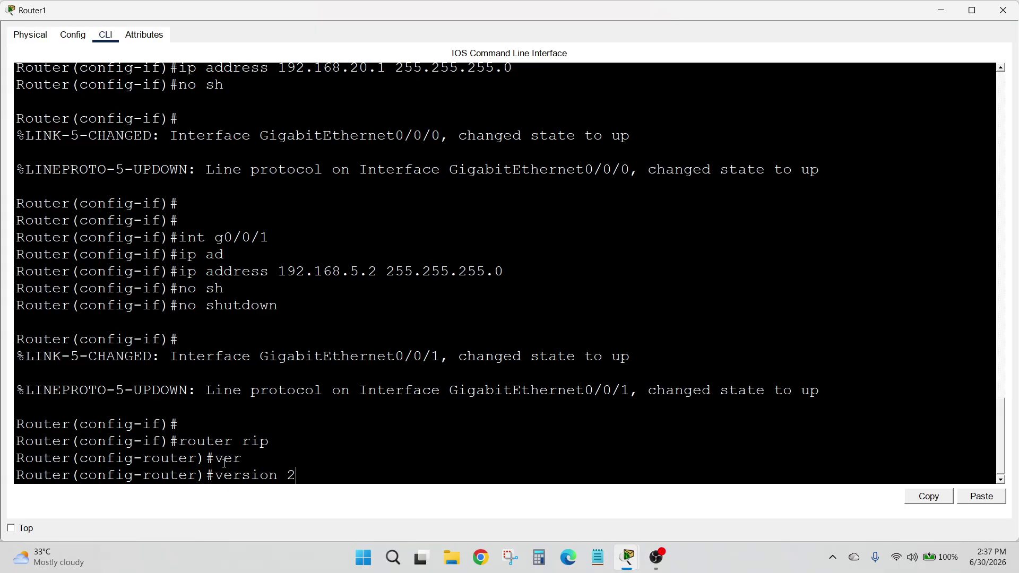
key("Return")
key("Return")
Advertise networks 192.168.20.0 and 192.168.5.0 in Router1's RIP configuration
type("net")
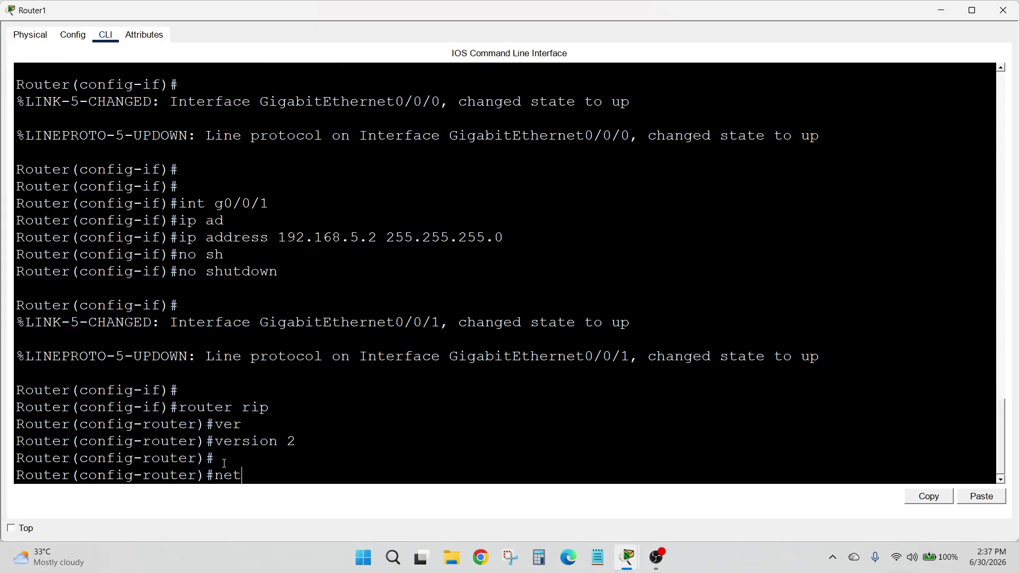
key("Tab")
type("192.1")
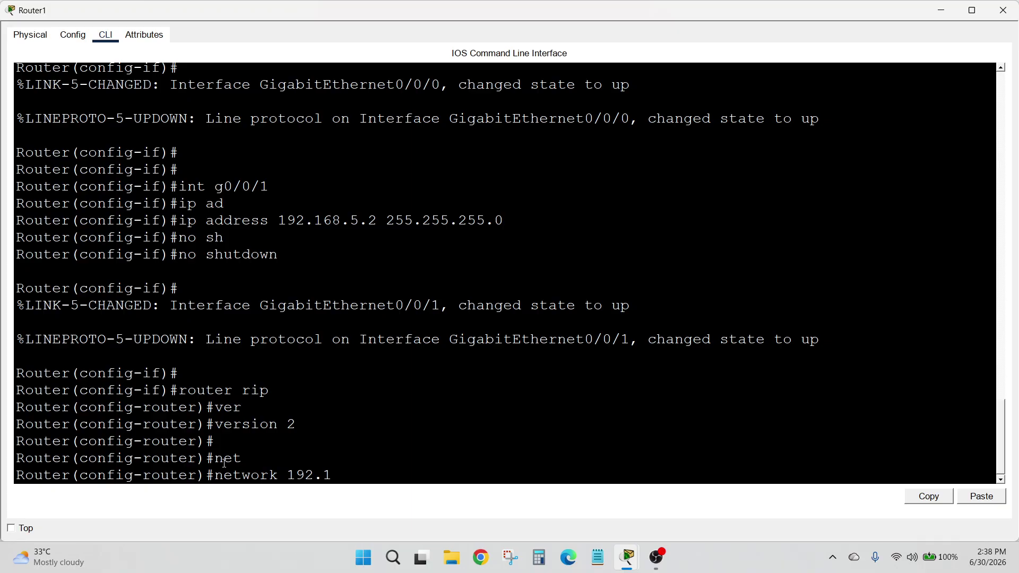
type("68.20.0")
key("Return")
type("net")
key("Tab")
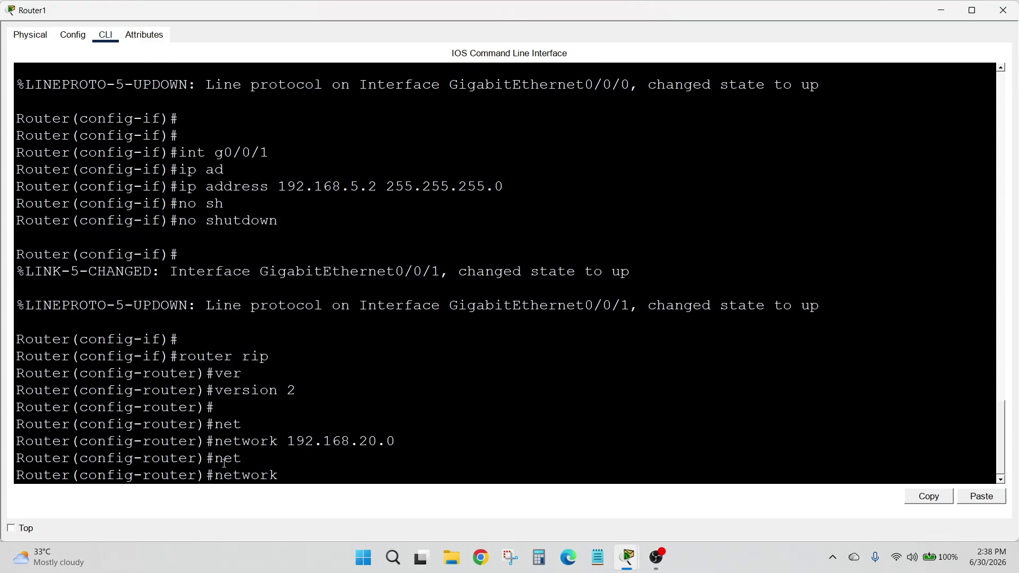
type("192.168.5.0")
key("Return")
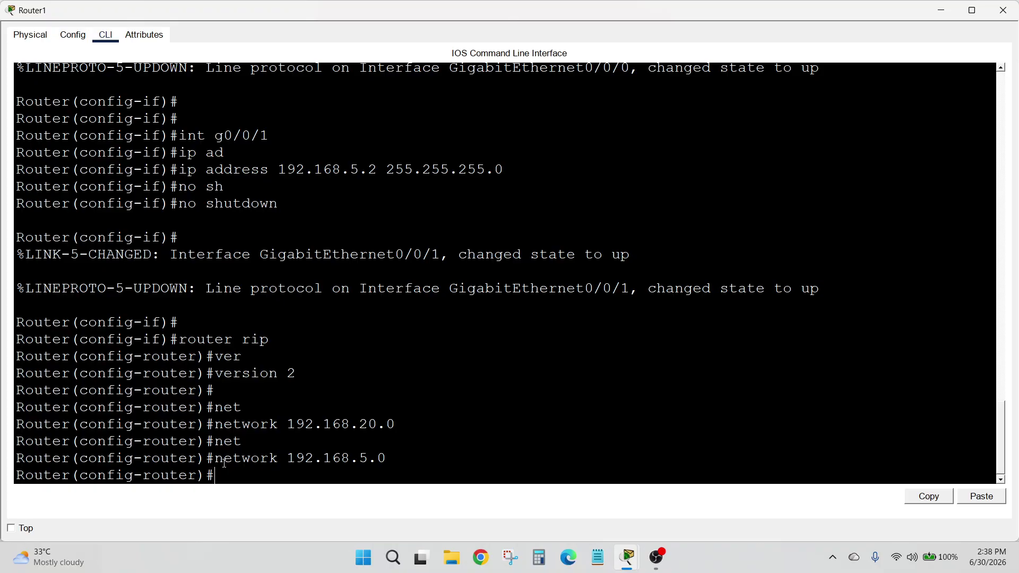
Disable automatic route summarization for RIP on Router1 with no auto-summary
type("no s")
type("au")
key("Tab")
key("Return")
key("Return")
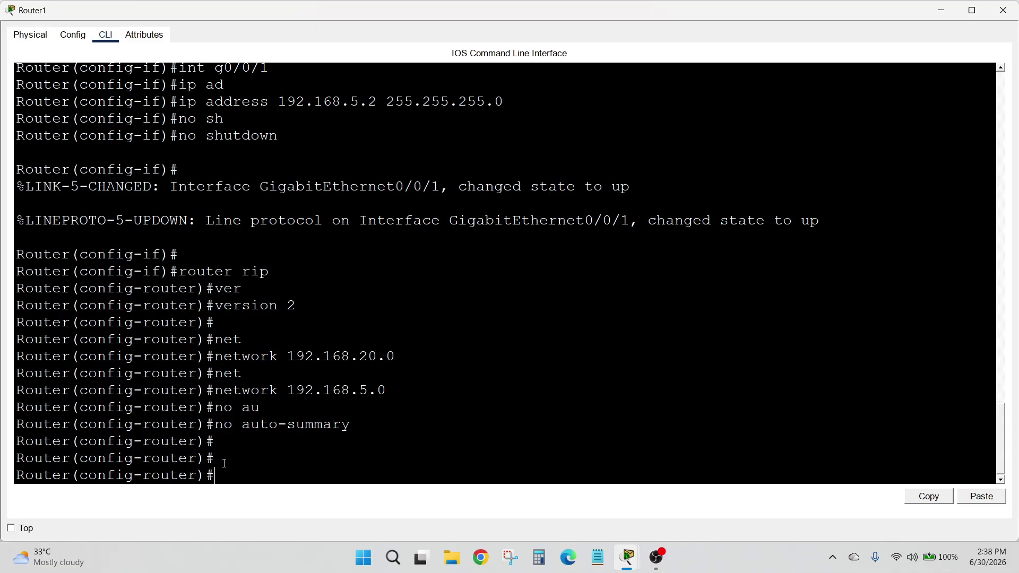
Exit Router1's configuration back to privileged mode and close its window
type("ex")
key("Return")
type("ex")
key("Return")
key("Return")
key("Return")
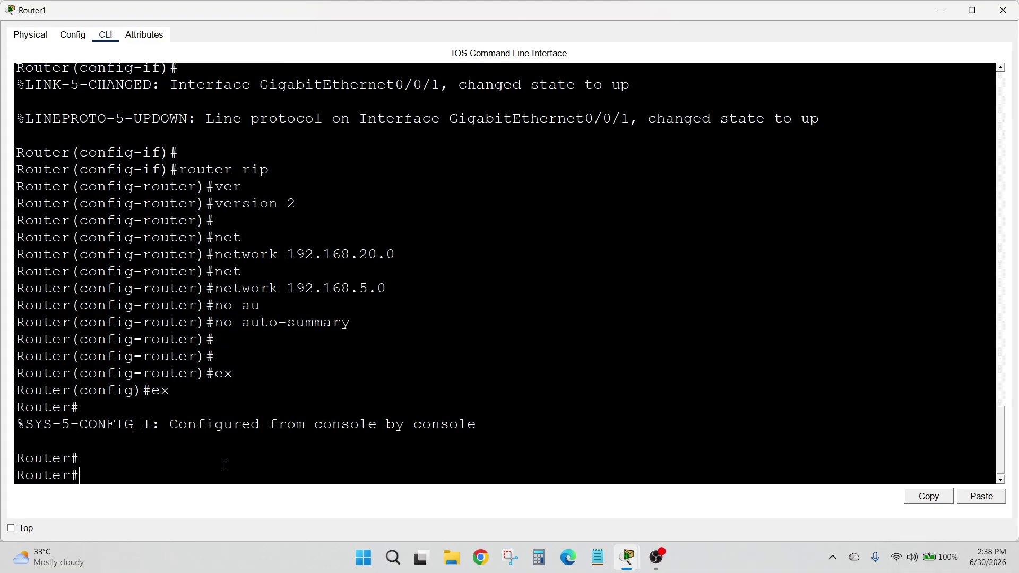
left_click(1003, 10)
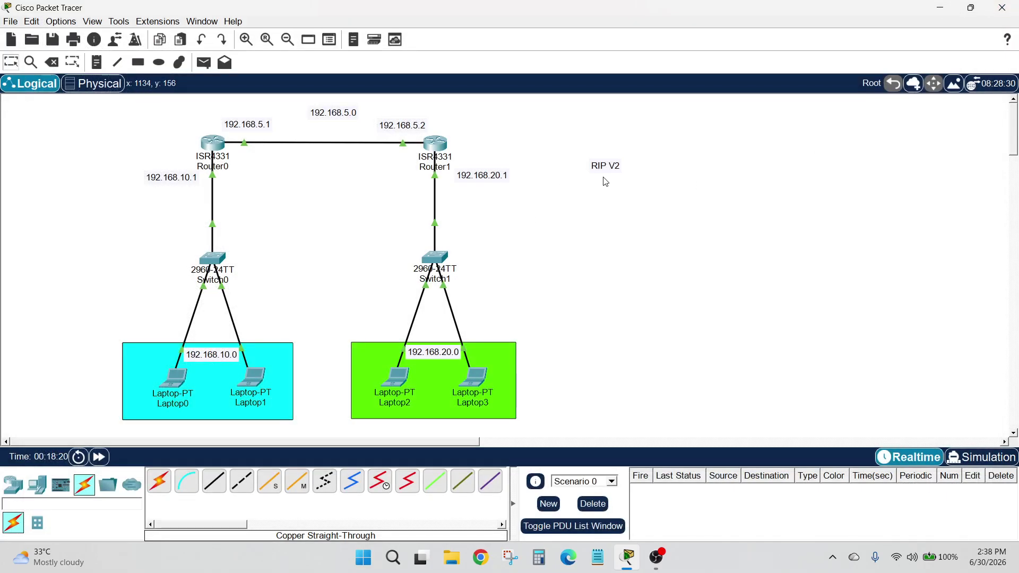
Nudge the "RIP V2" note slightly upward and fast-forward the simulation time
mouse_move(610, 168)
left_mouse_down()
mouse_move(594, 154)
mouse_move(608, 163)
left_mouse_up()
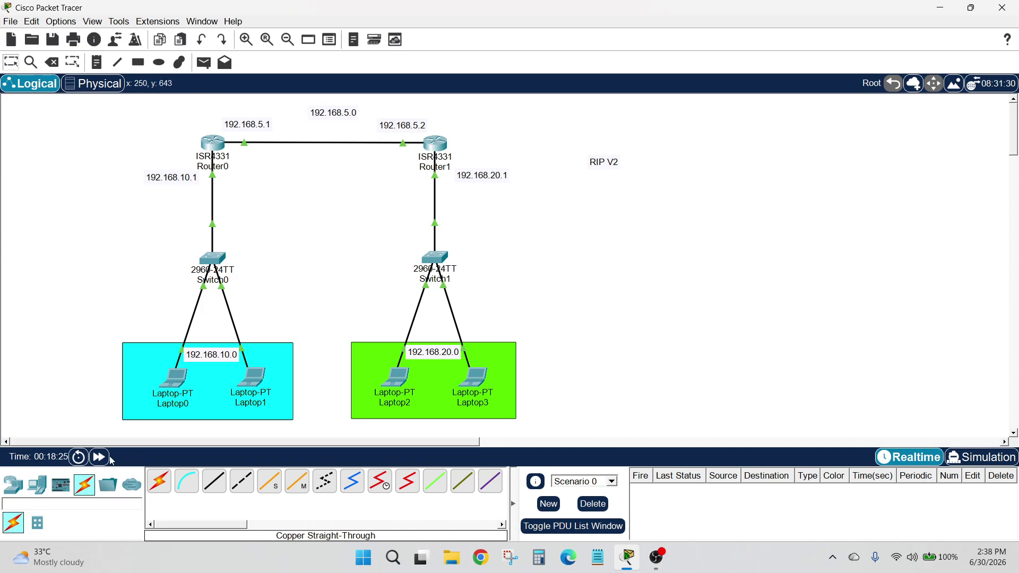
left_click(100, 457)
left_click(101, 457)
left_click(100, 457)
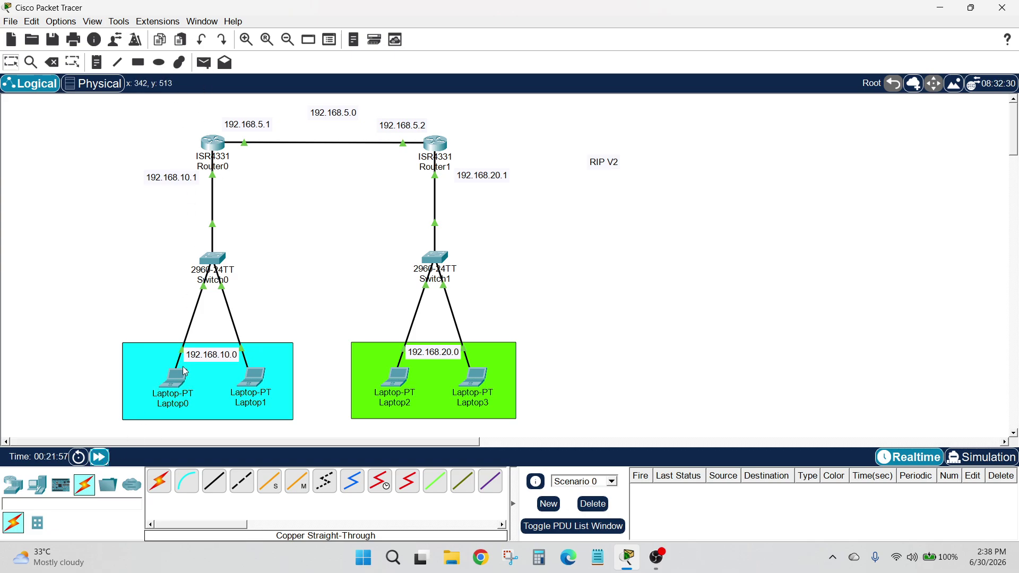
Open the command prompt on Laptop0 and begin a ping command with the address prefix 192.168
left_click(175, 377)
left_click(709, 83)
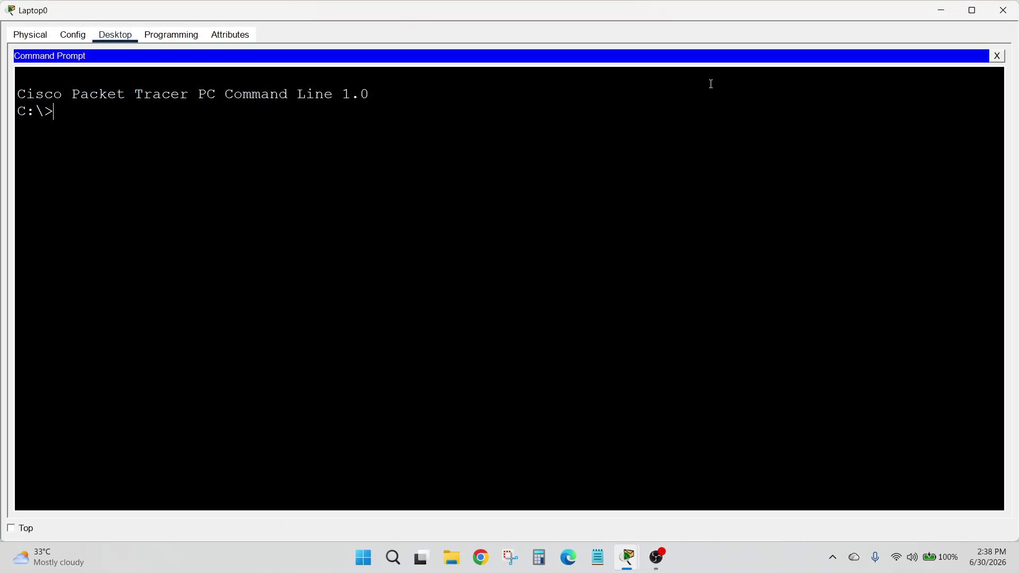
type("ping 192.168.")
Move Laptop0's window aside and check the IPv4 address in Laptop2's IP configuration
left_click_drag(730, 16, 569, 457)
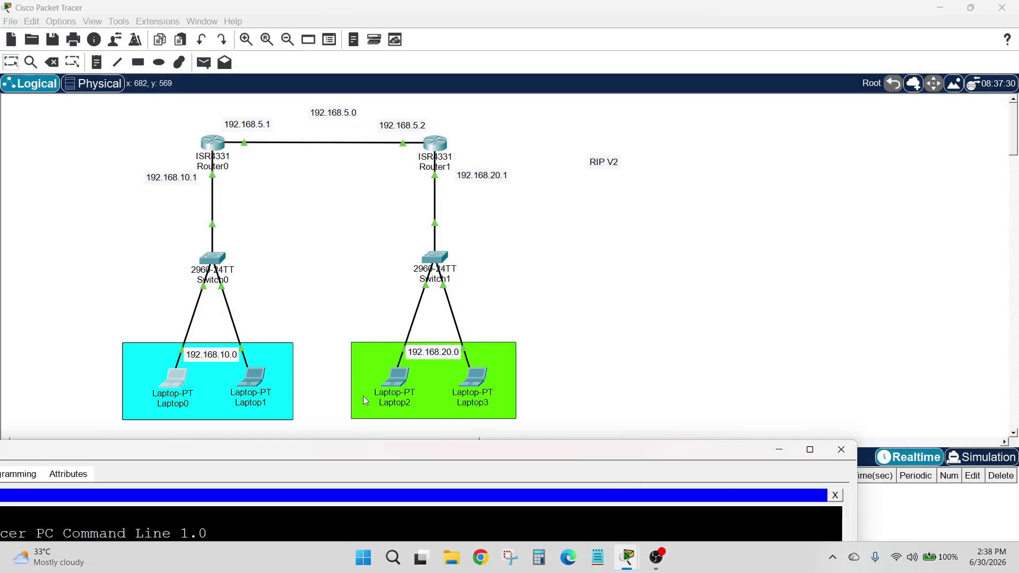
left_click(397, 392)
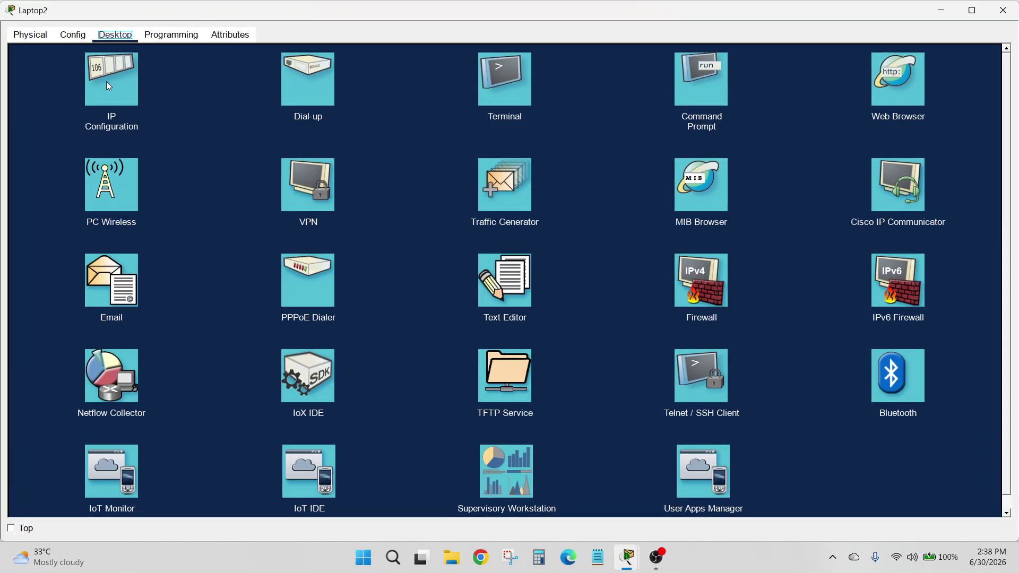
left_click(109, 86)
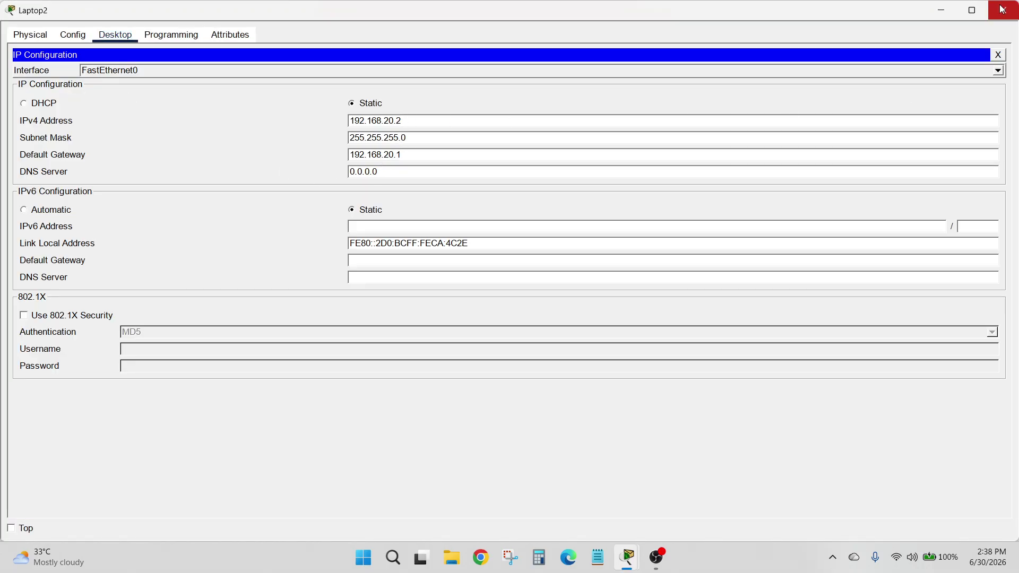
left_click(941, 10)
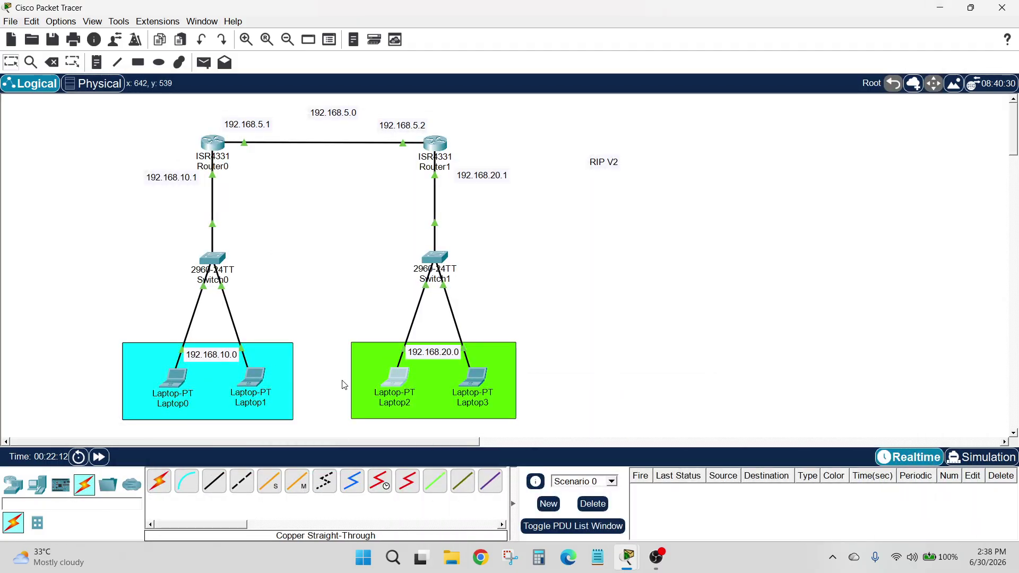
Return to Laptop0's command prompt, complete the command as ping 192.168.20.2 and run it
left_click(180, 383)
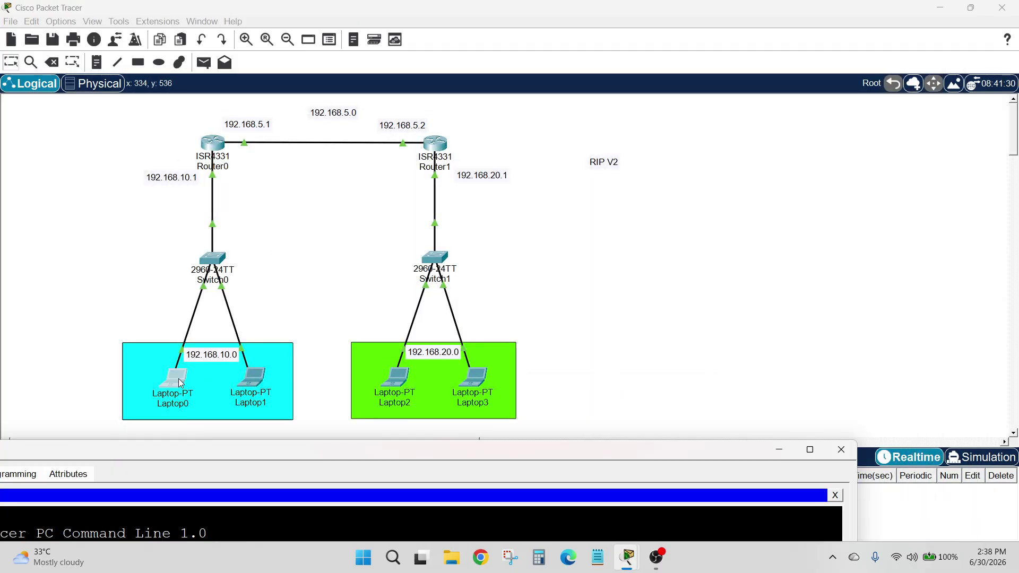
left_click_drag(301, 448, 507, 168)
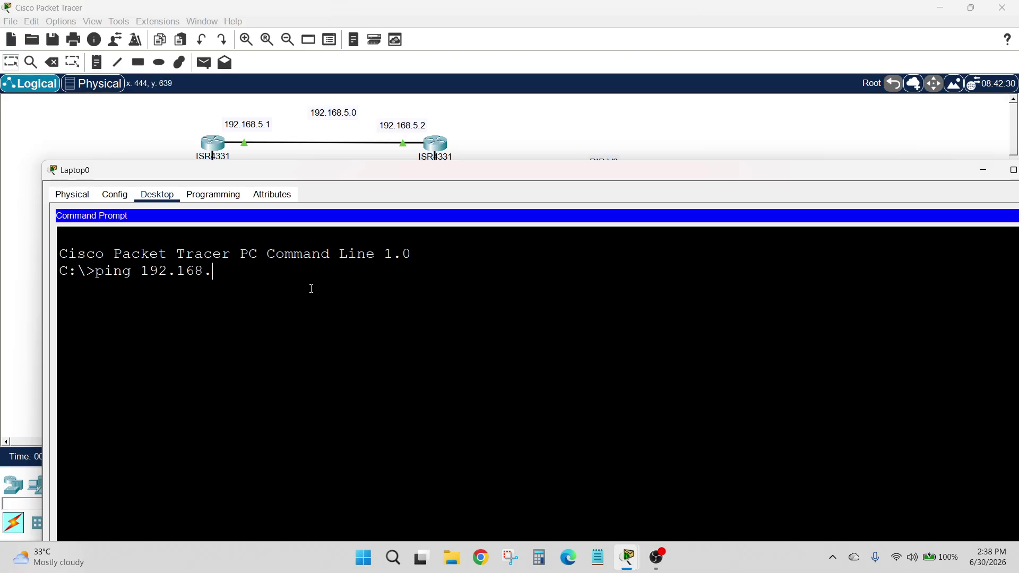
key("Return")
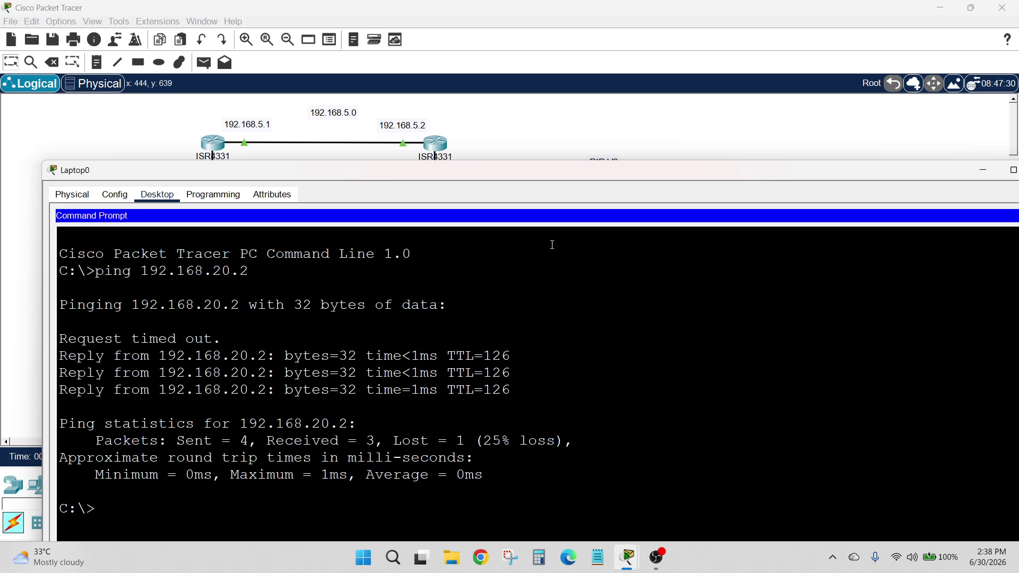
Reposition Laptop0's window and ping 192.168.20.2 a second time from its command prompt
left_click_drag(628, 174, 570, 91)
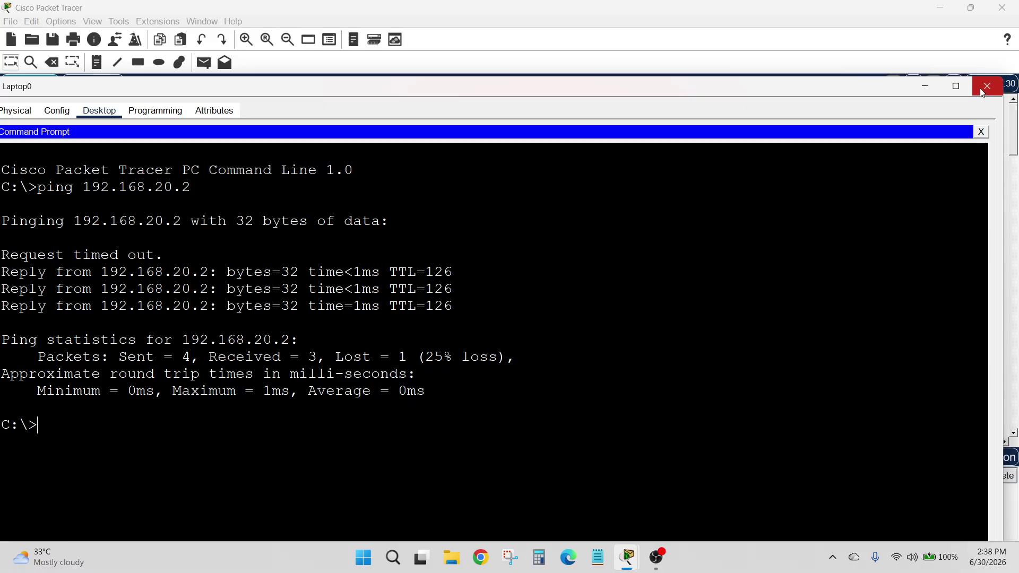
left_click_drag(688, 91, 748, 61)
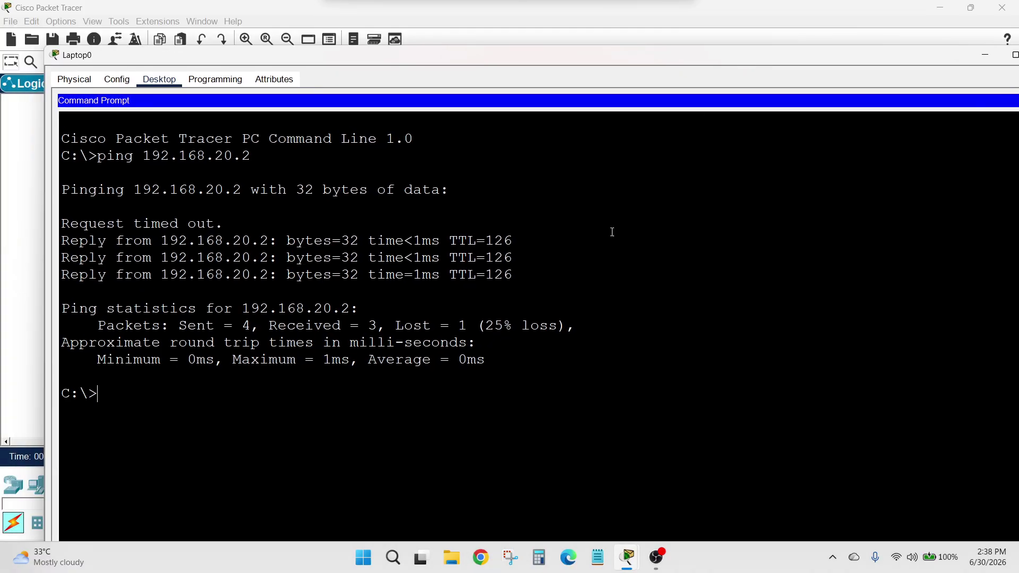
type("pinng")
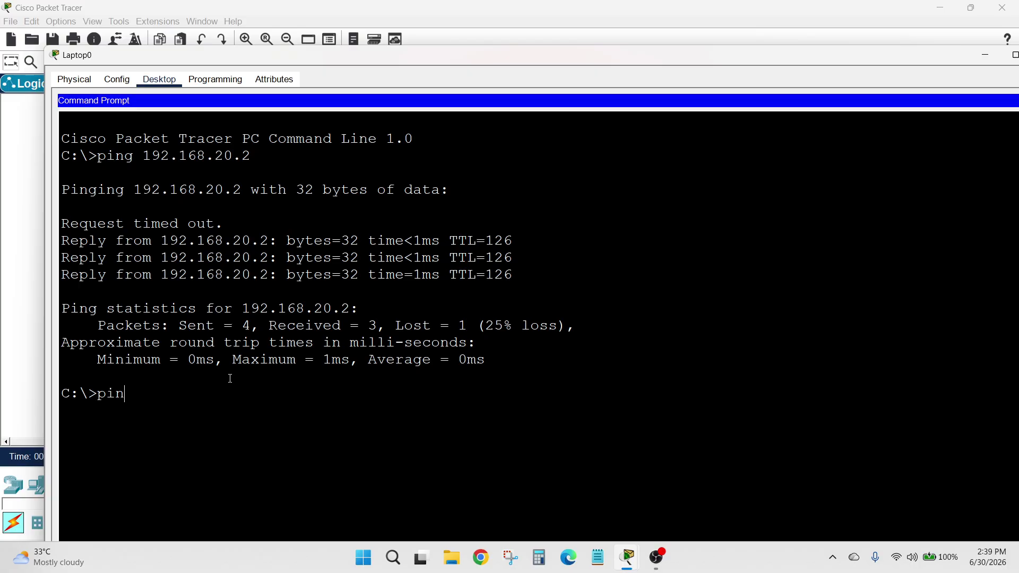
key("BackSpace")
key("BackSpace")
type("g 192.168.2")
key("Return")
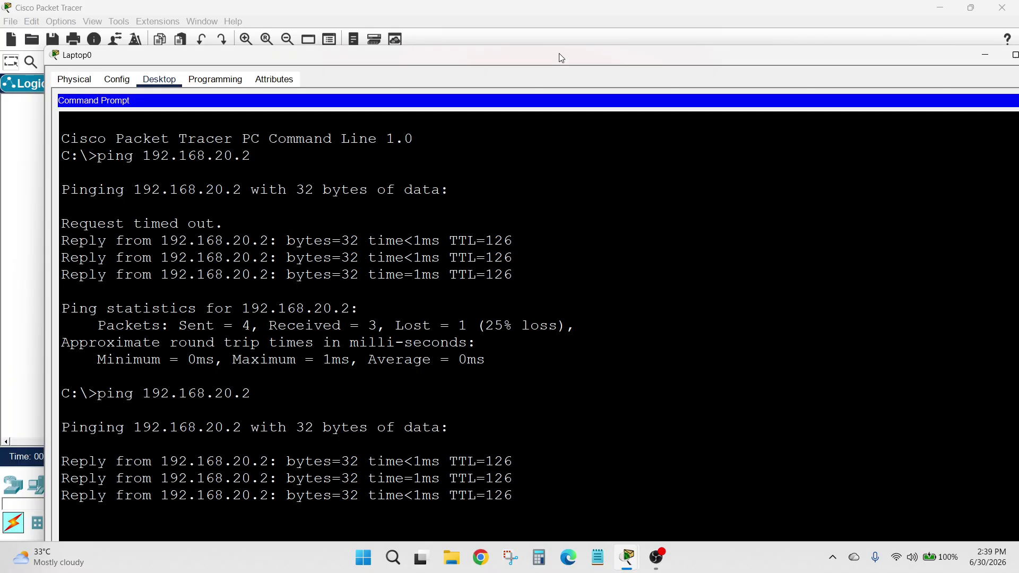
Examine the packet loss in the second ping's statistics and close Laptop0's window
left_click_drag(559, 55, 559, 10)
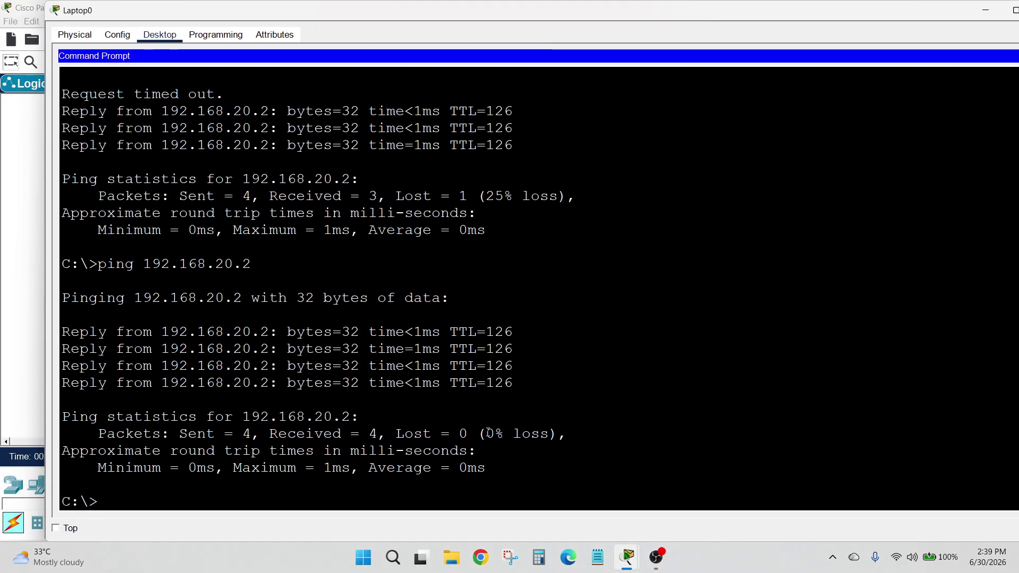
left_click_drag(486, 434, 552, 434)
left_click(582, 416)
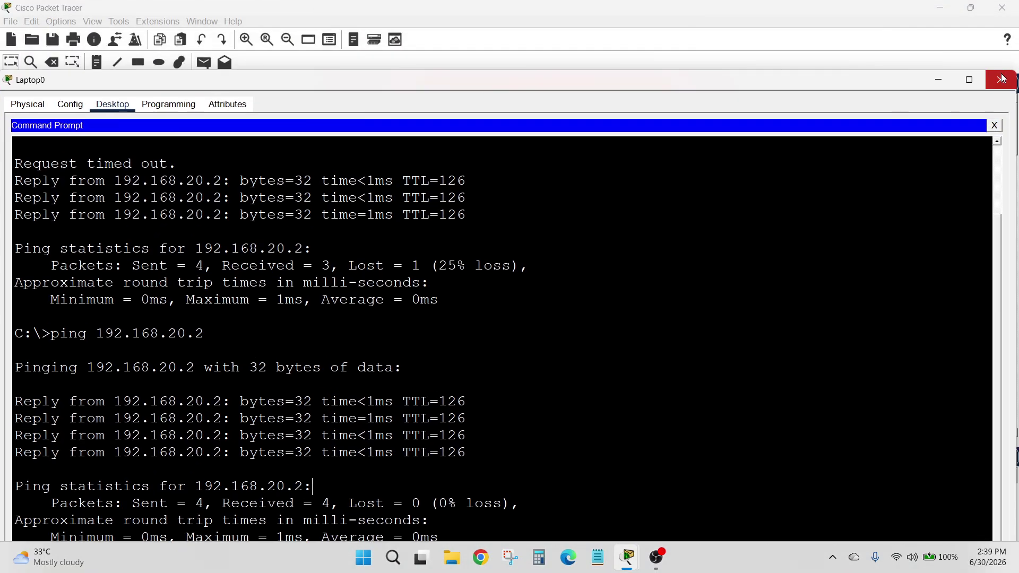
left_click(1002, 78)
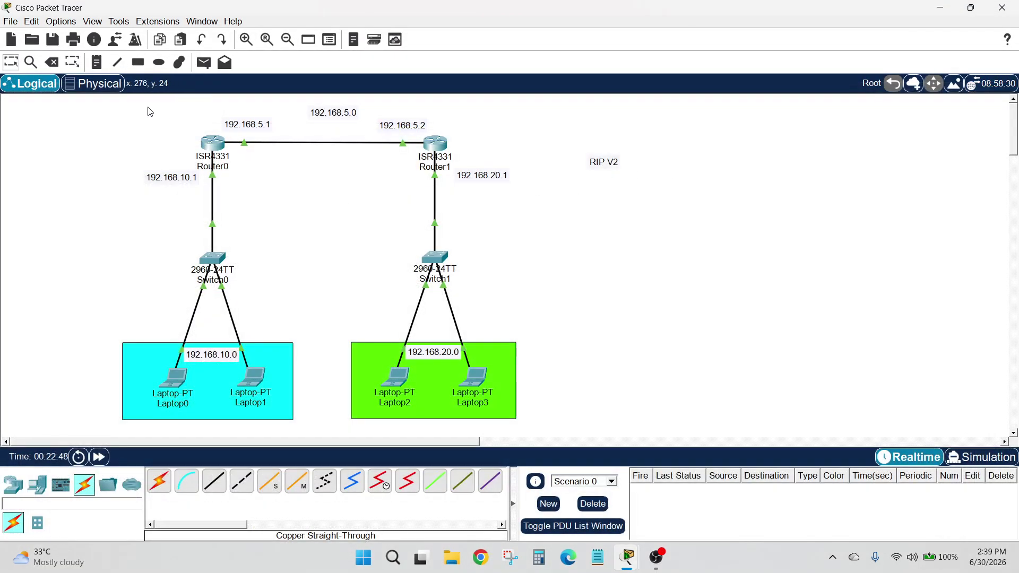
left_click_drag(85, 108, 689, 420)
left_click(647, 268)
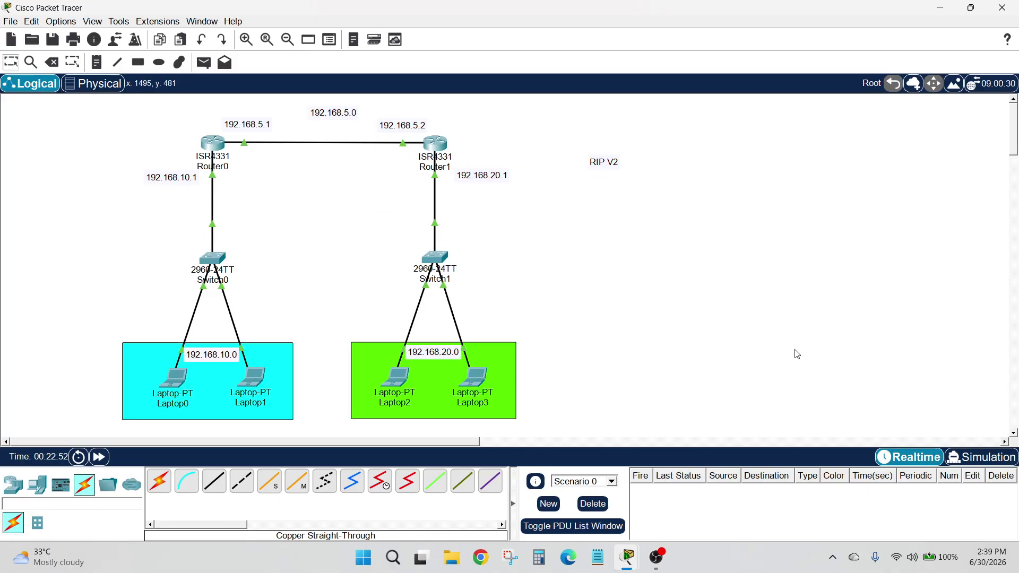